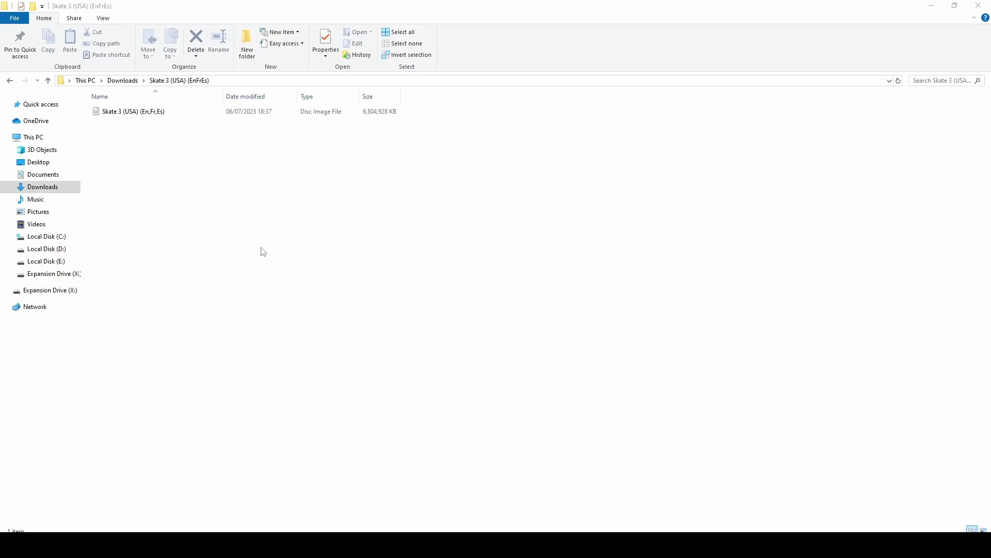
Step: Select the Skate 3 (USA) (EnFrEs) disc image file in the Downloads folder
{"action": "left_click", "coordinate": [161, 111]}
Step: Mount the Skate 3 disc image with Windows Explorer as DVD Drive (F:) SKATE 3
{"action": "right_click", "coordinate": [156, 113]}
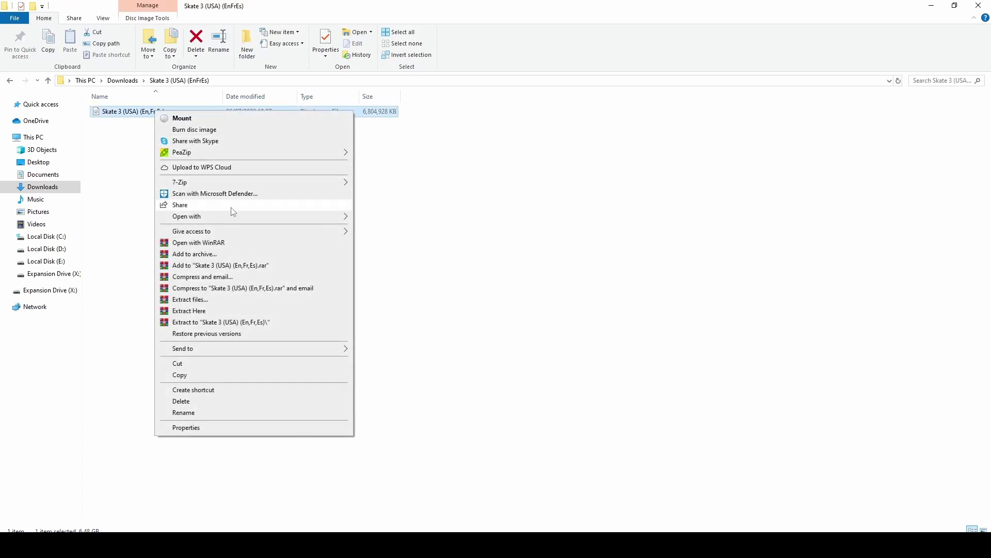
{"action": "mouse_move", "coordinate": [239, 219]}
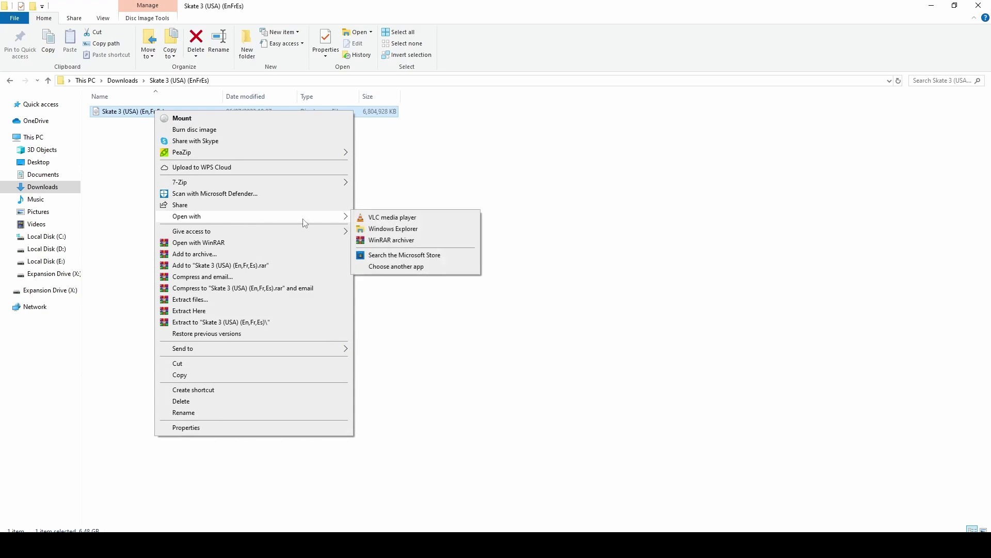
{"action": "left_click", "coordinate": [395, 233]}
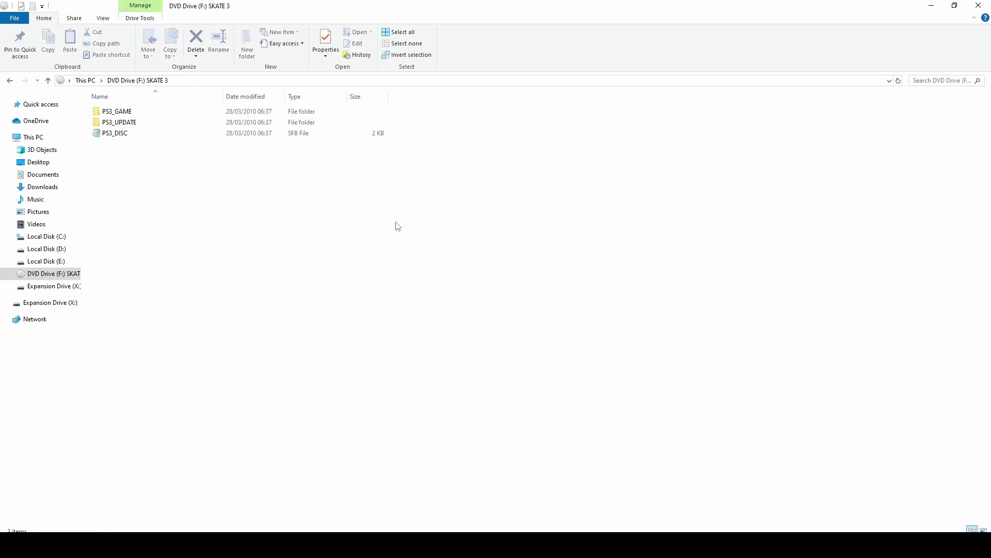
Step: Snap the SKATE 3 drive window to the left half of the screen
{"action": "left_click_drag", "start_coordinate": [120, 190], "coordinate": [85, 93]}
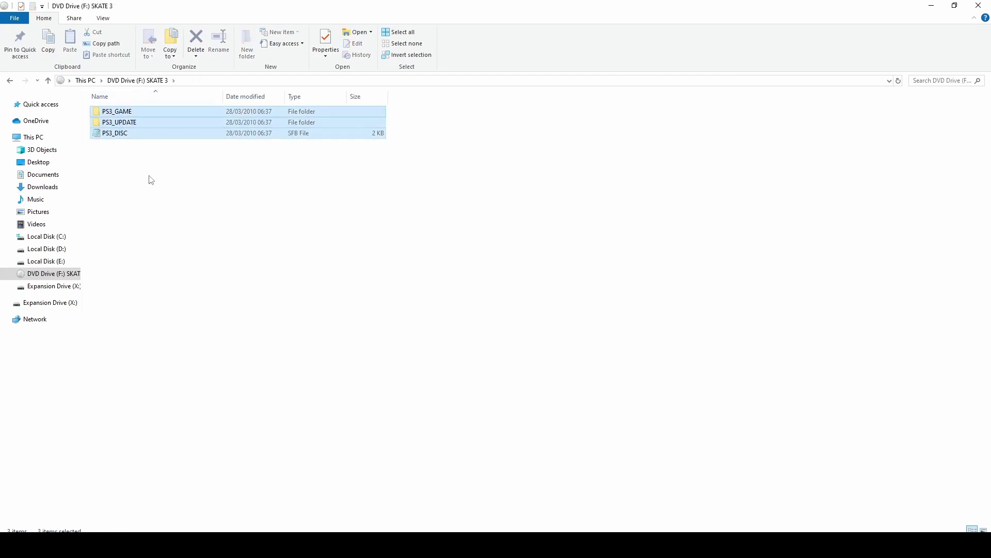
{"action": "left_click", "coordinate": [151, 180]}
{"action": "key", "text": "super+Left"}
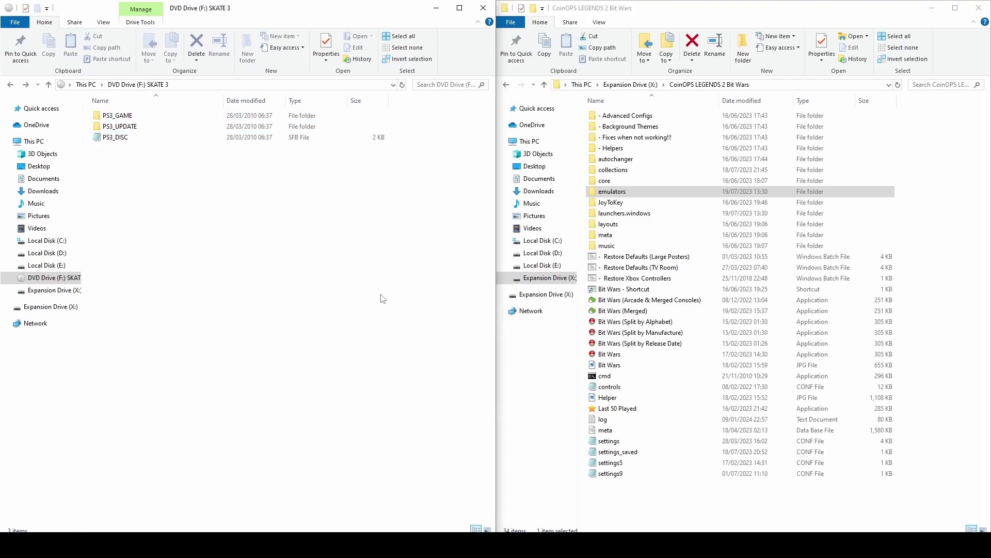
Step: In the CoinOPS LEGENDS 2 Bit Wars window, go to emulators › Rpcs3 › dev_hdd0 › game
{"action": "left_click", "coordinate": [639, 193]}
{"action": "double_click", "coordinate": [636, 193]}
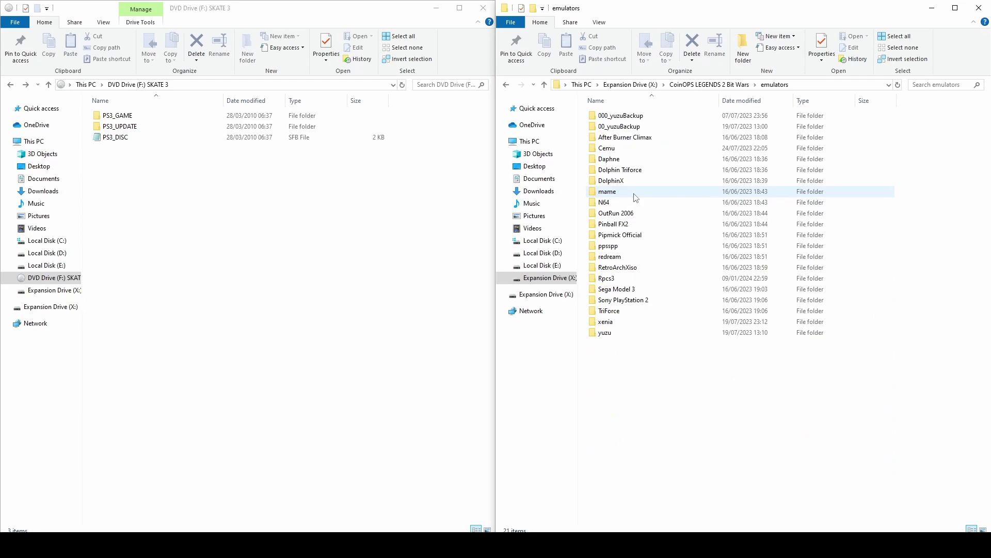
{"action": "double_click", "coordinate": [633, 279]}
{"action": "left_click", "coordinate": [633, 279]}
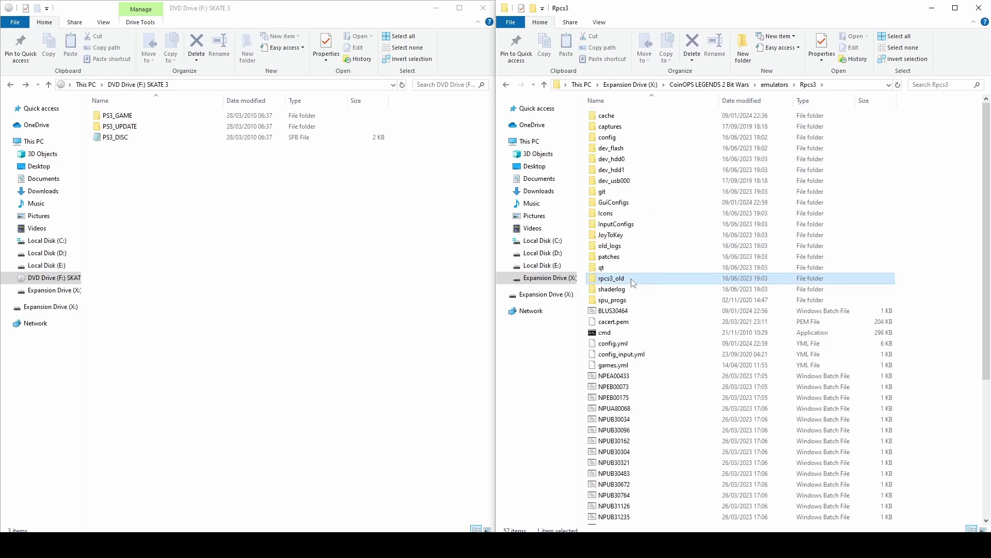
{"action": "left_click", "coordinate": [611, 160]}
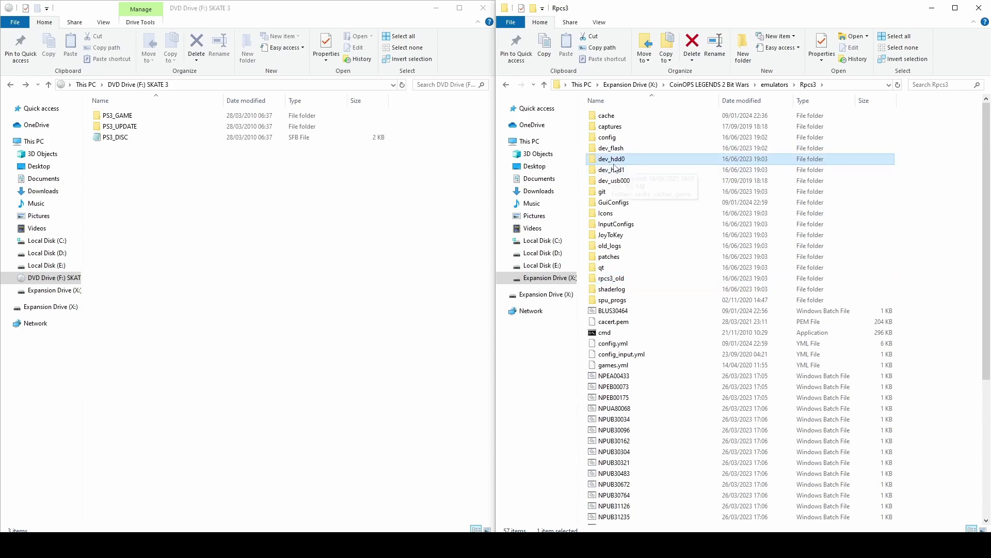
{"action": "double_click", "coordinate": [611, 159]}
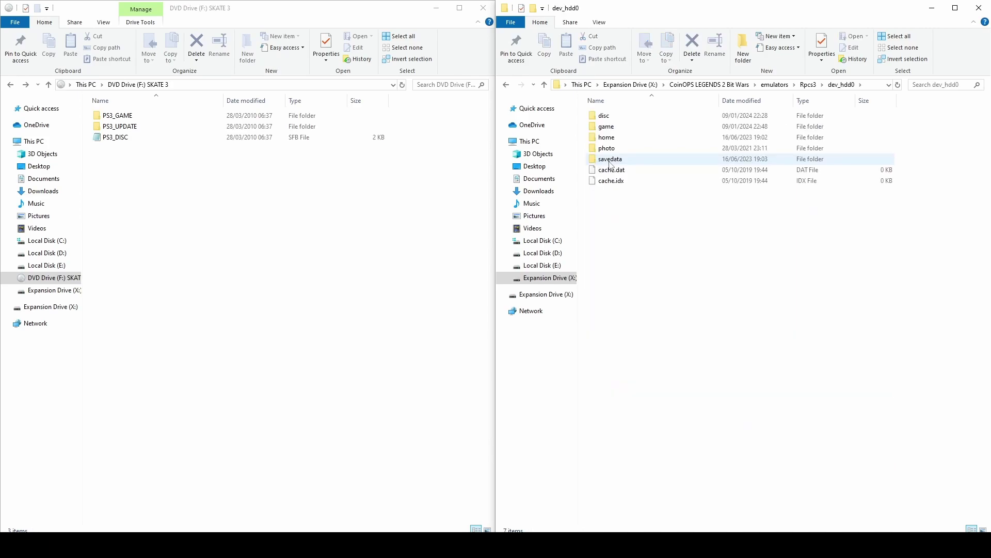
{"action": "double_click", "coordinate": [607, 129]}
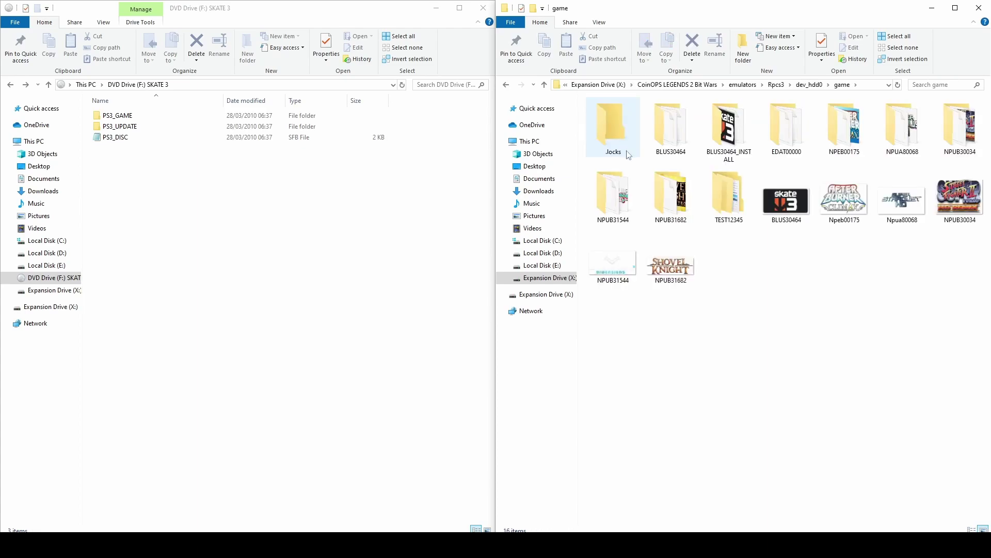
Step: Open the disc's PS3_DISC file in Notepad through Open with and More apps
{"action": "left_click", "coordinate": [162, 143]}
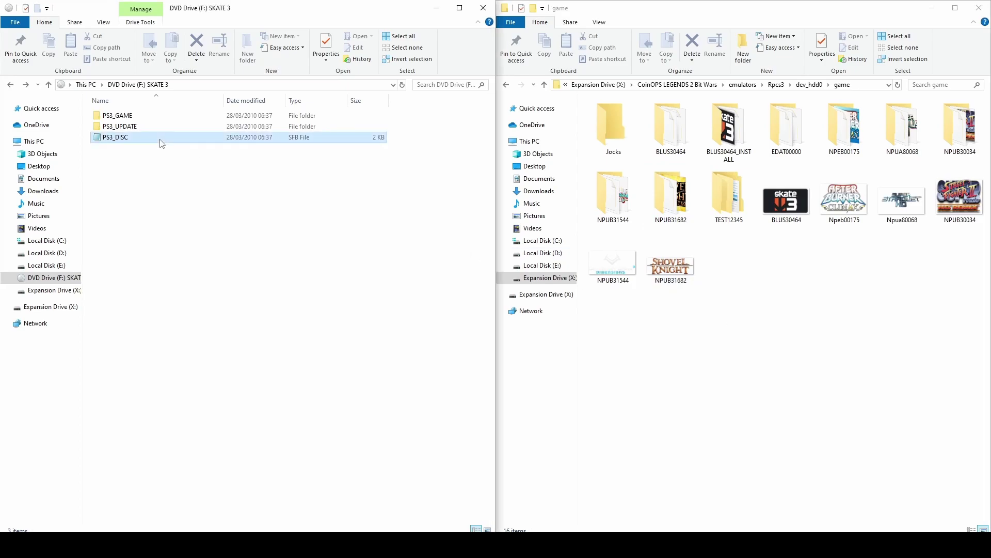
{"action": "right_click", "coordinate": [127, 142]}
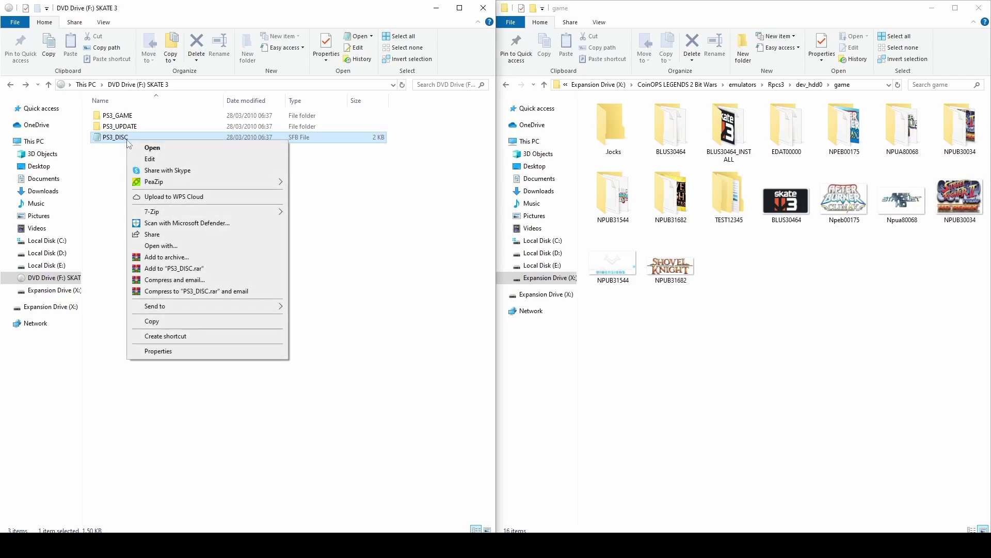
{"action": "left_click", "coordinate": [207, 247]}
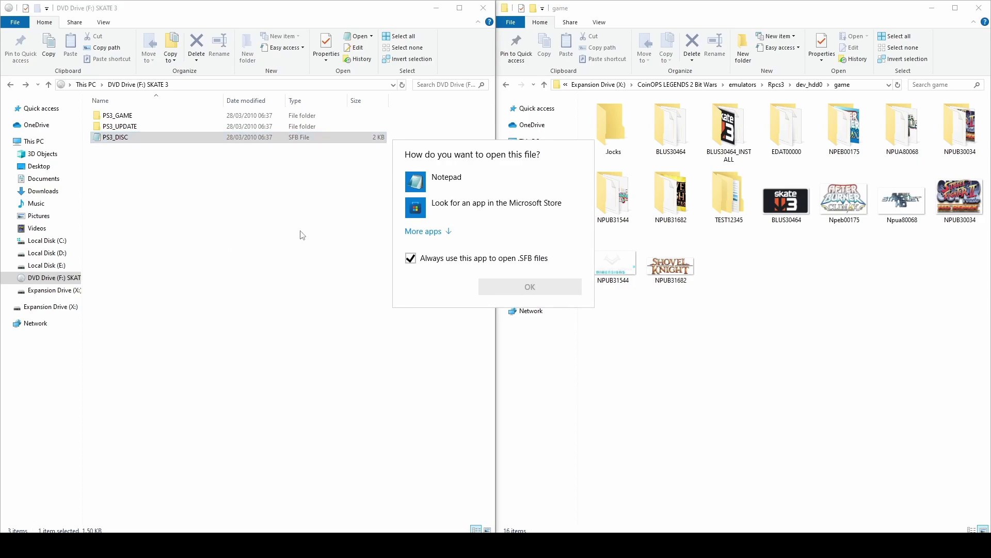
{"action": "left_click", "coordinate": [428, 232]}
{"action": "scroll", "coordinate": [456, 287], "scroll_direction": "down", "scroll_amount": 3}
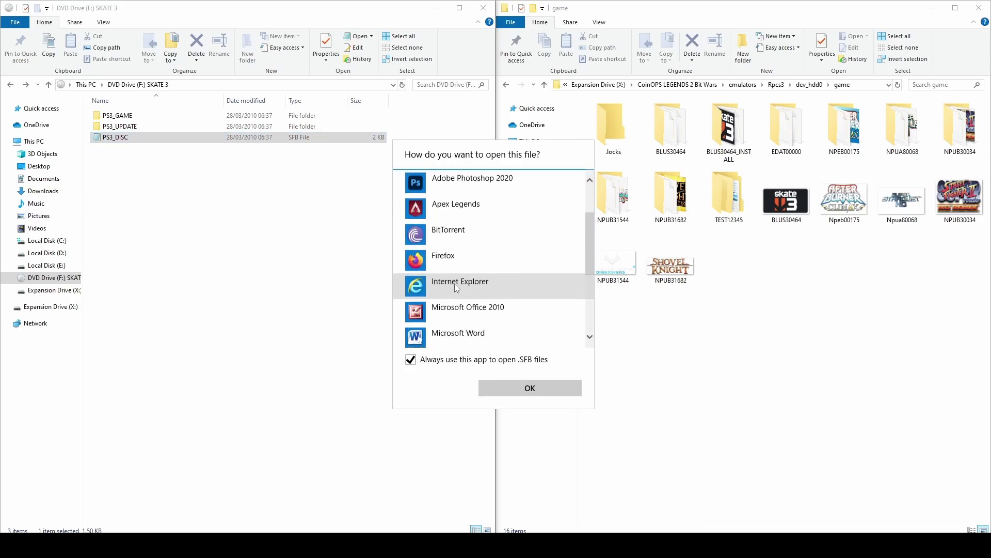
{"action": "scroll", "coordinate": [456, 300], "scroll_direction": "down", "scroll_amount": 1}
{"action": "scroll", "coordinate": [456, 301], "scroll_direction": "up", "scroll_amount": 4}
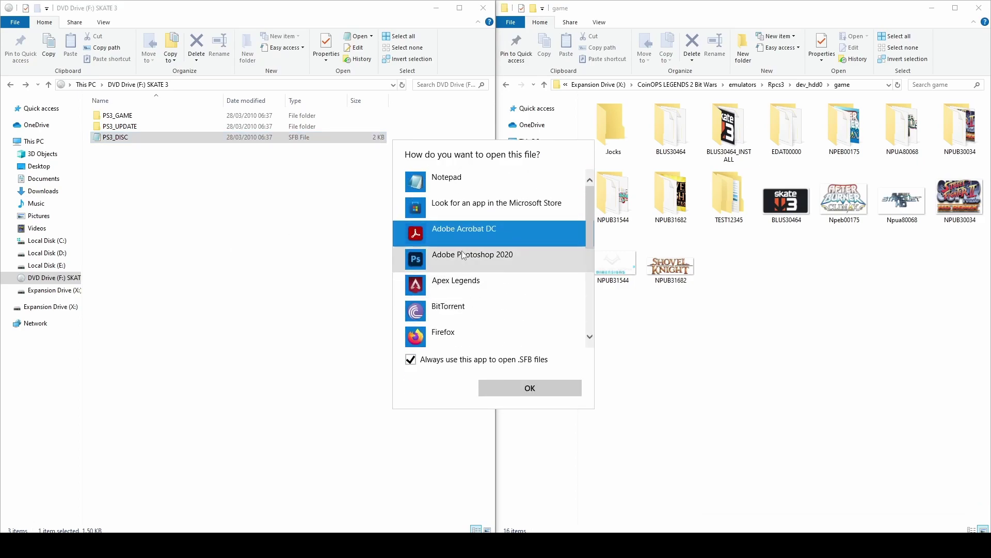
{"action": "left_click", "coordinate": [459, 183]}
{"action": "left_click", "coordinate": [531, 388]}
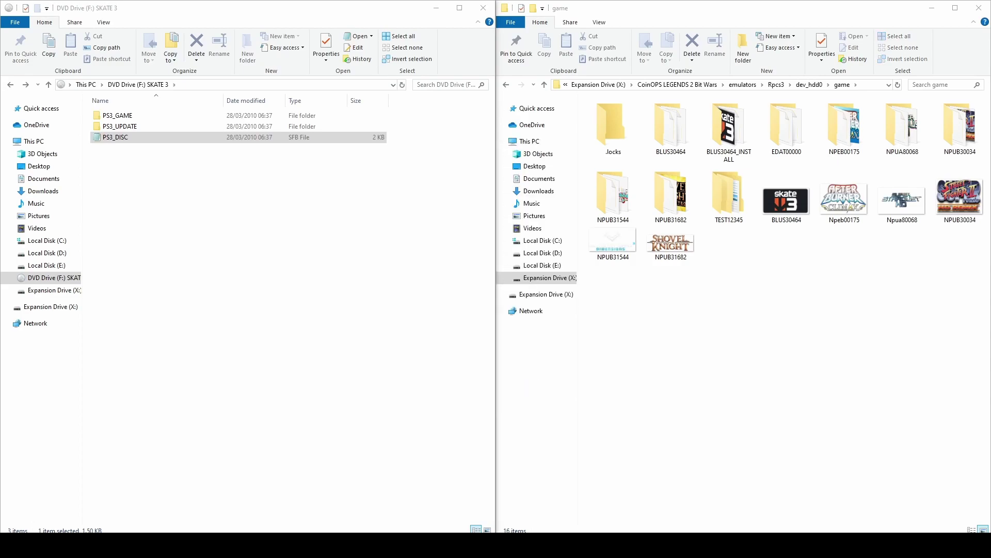
Step: Copy the title ID BLUS-30464 from PS3_DISC, then minimise Notepad
{"action": "left_click_drag", "start_coordinate": [497, 207], "coordinate": [548, 107]}
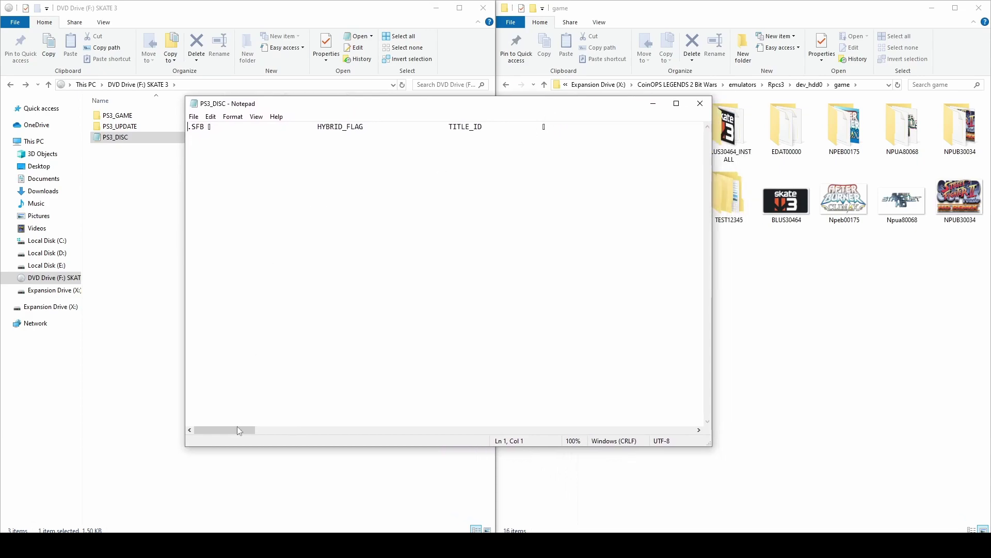
{"action": "left_click_drag", "start_coordinate": [235, 430], "coordinate": [471, 406]}
{"action": "left_click_drag", "start_coordinate": [485, 127], "coordinate": [421, 128]}
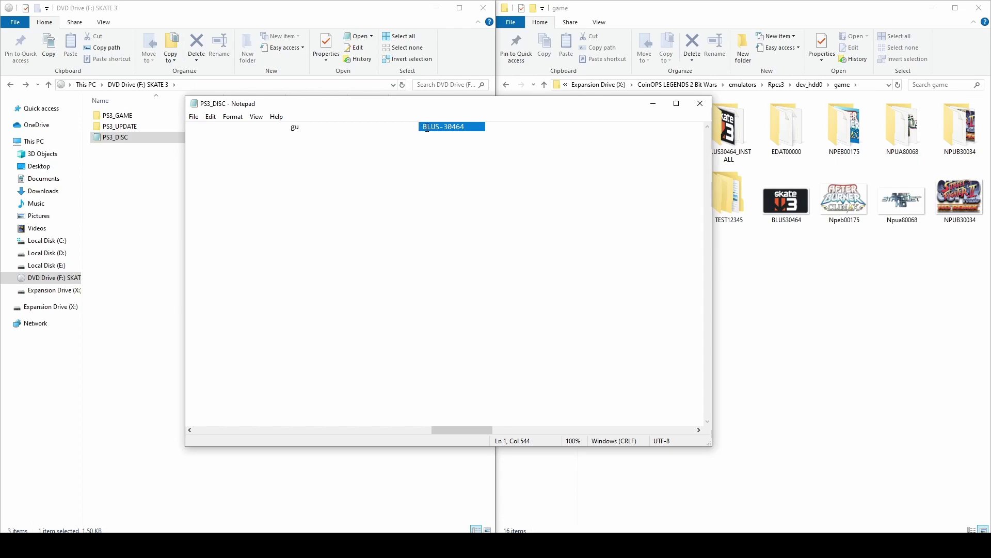
{"action": "left_click", "coordinate": [427, 129]}
{"action": "left_click_drag", "start_coordinate": [289, 127], "coordinate": [426, 128]}
{"action": "left_click", "coordinate": [452, 128]}
{"action": "right_click", "coordinate": [425, 129]}
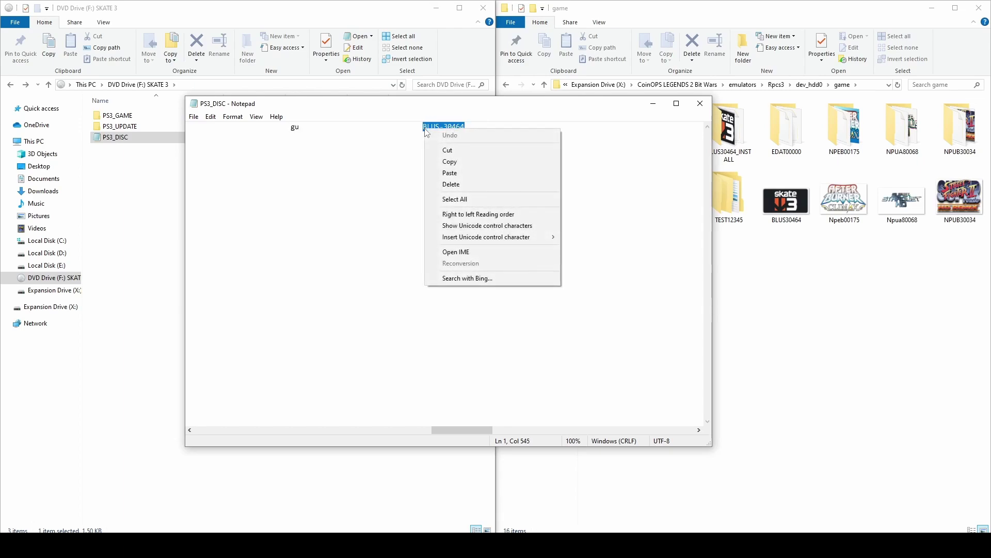
{"action": "left_click", "coordinate": [446, 161]}
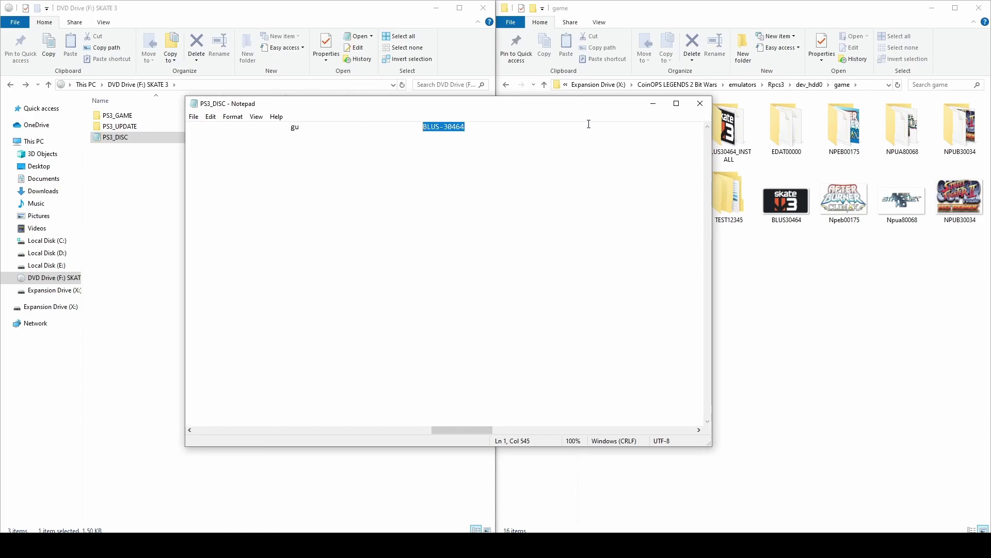
{"action": "left_click", "coordinate": [652, 104]}
Step: Create a new folder in game named BLUS30464 from the pasted ID, declining the merge
{"action": "left_click", "coordinate": [734, 324]}
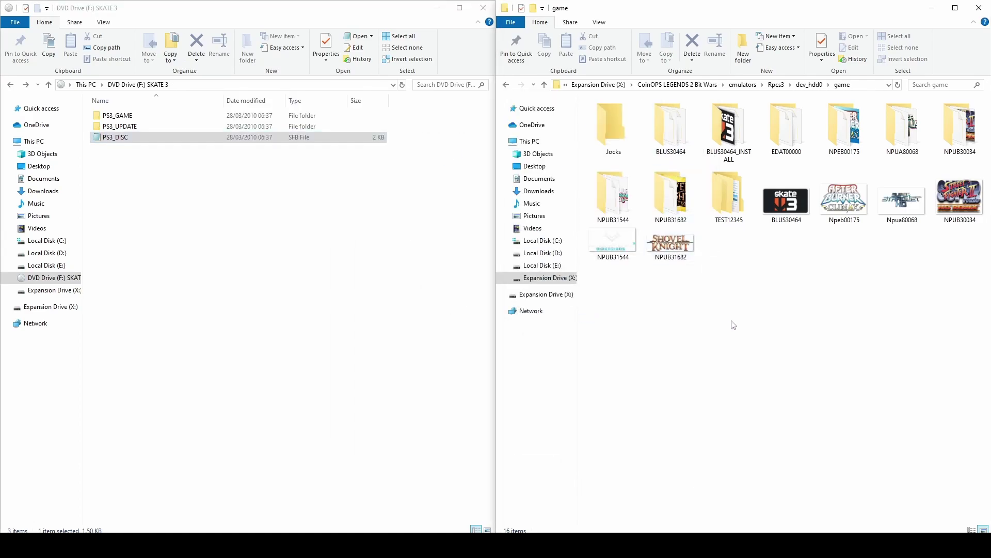
{"action": "key", "text": "ctrl+shift+n"}
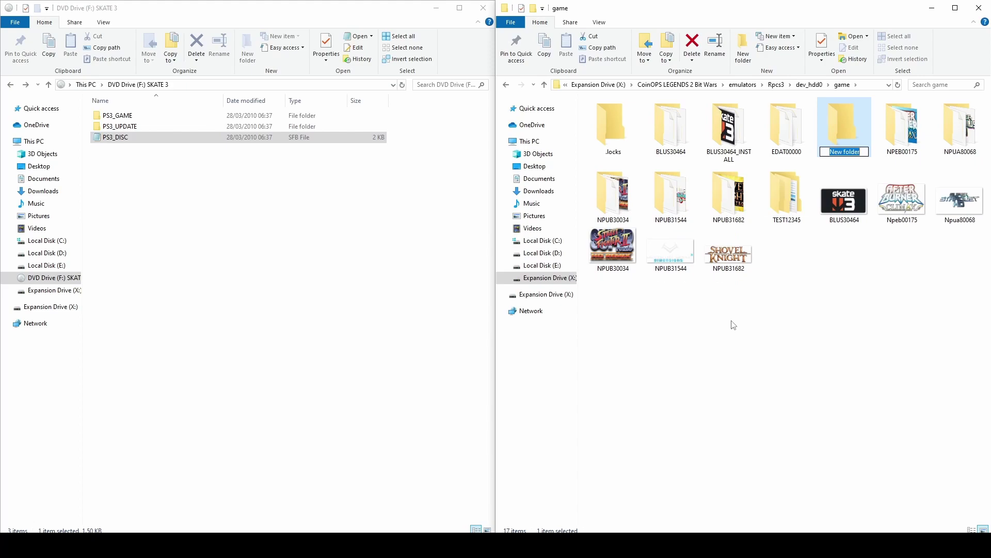
{"action": "key", "text": "ctrl+v"}
{"action": "left_click", "coordinate": [845, 152]}
{"action": "key", "text": "BackSpace"}
{"action": "key", "text": "BackSpace"}
{"action": "key", "text": "Return"}
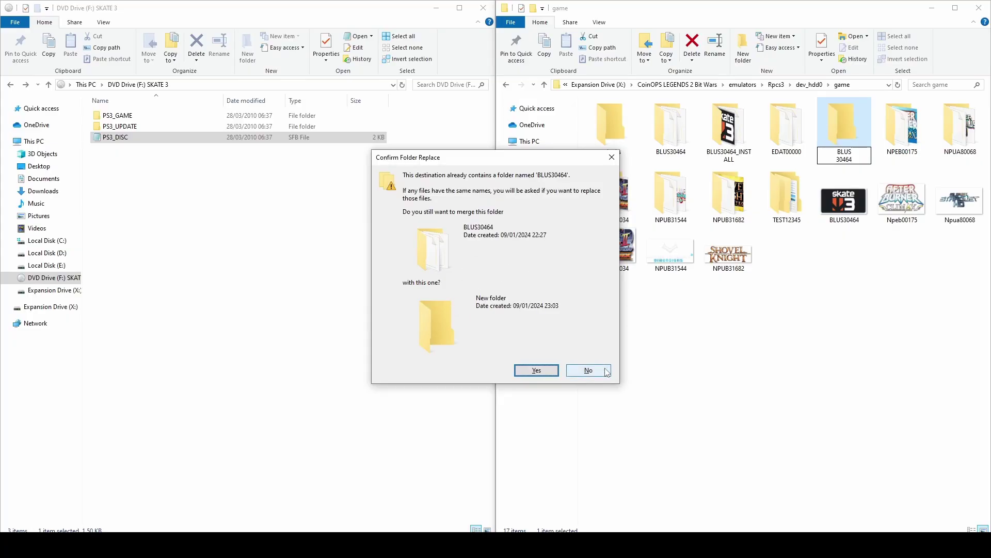
{"action": "left_click", "coordinate": [588, 370]}
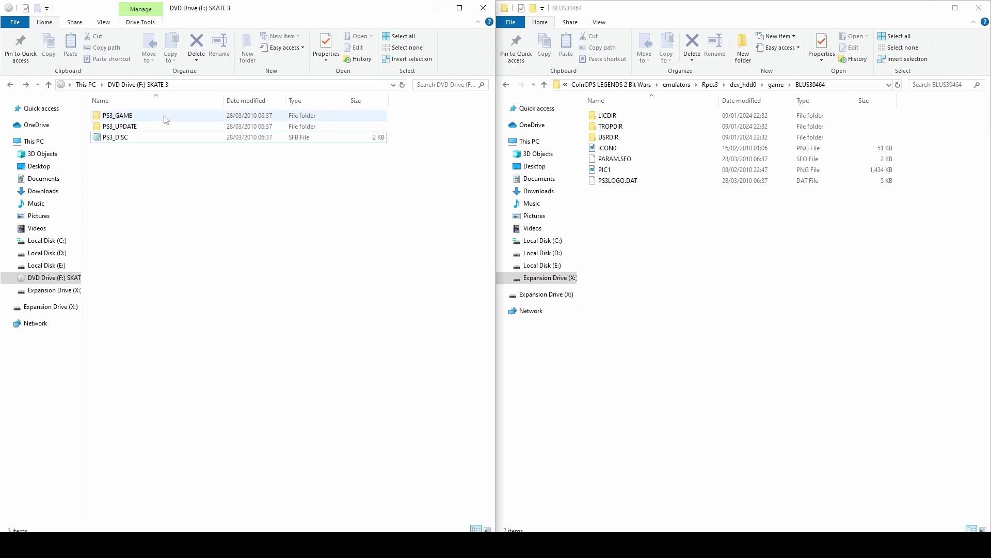
Step: Copy the seven PS3_GAME items (LICDIR, TROPDIR, USRDIR, ICON0, PARAM.SFO, PIC1, PS3LOGO.DAT) into BLUS30464
{"action": "double_click", "coordinate": [163, 120]}
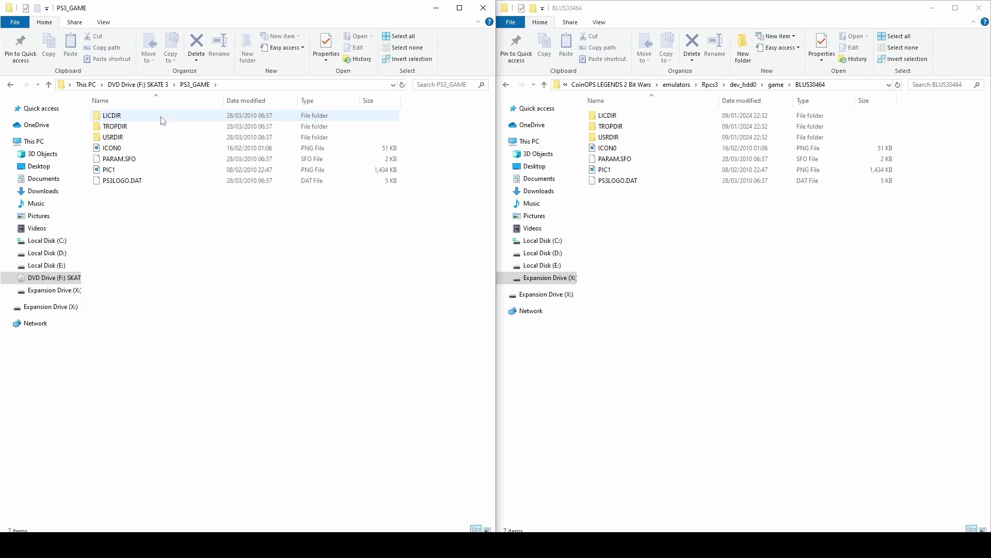
{"action": "left_click_drag", "start_coordinate": [148, 235], "coordinate": [139, 114]}
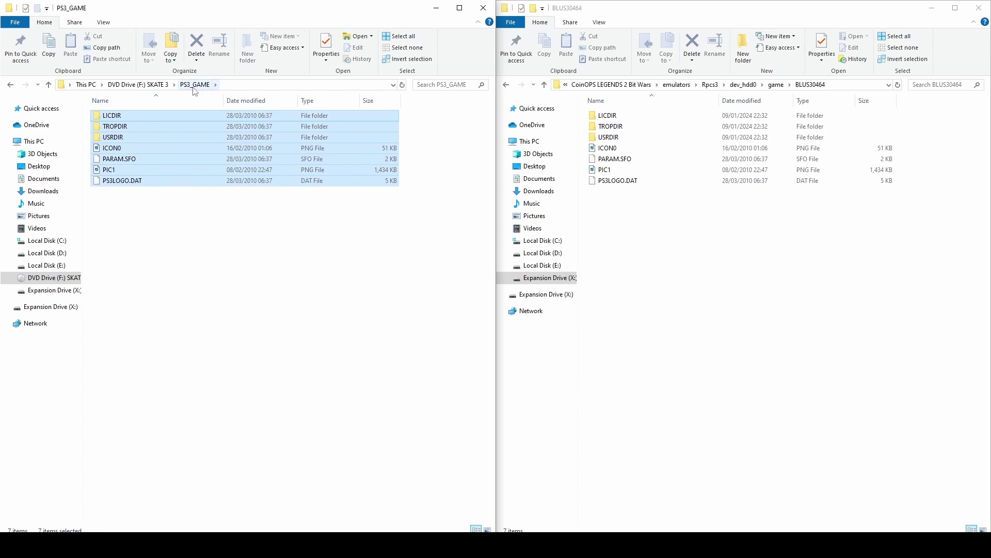
{"action": "right_click", "coordinate": [148, 148]}
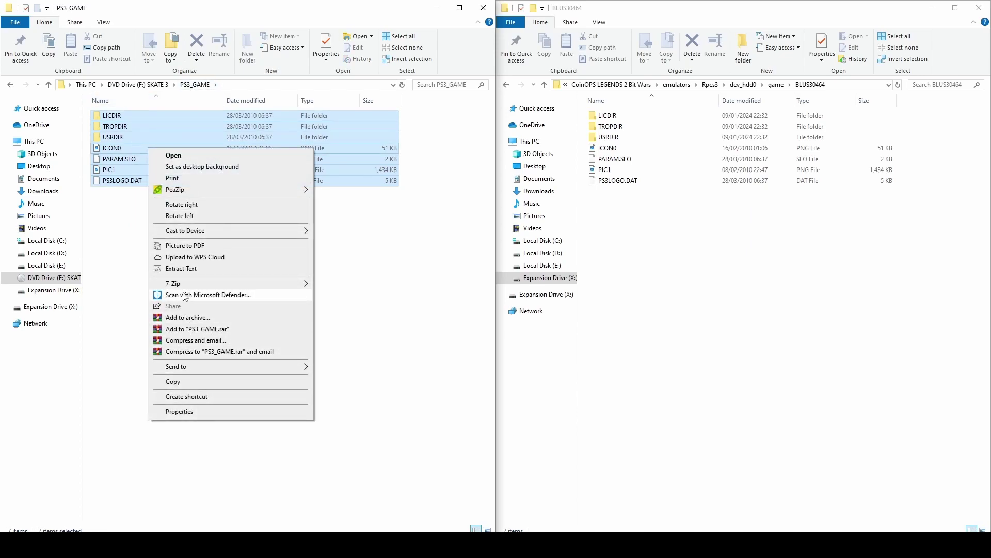
{"action": "left_click", "coordinate": [173, 381]}
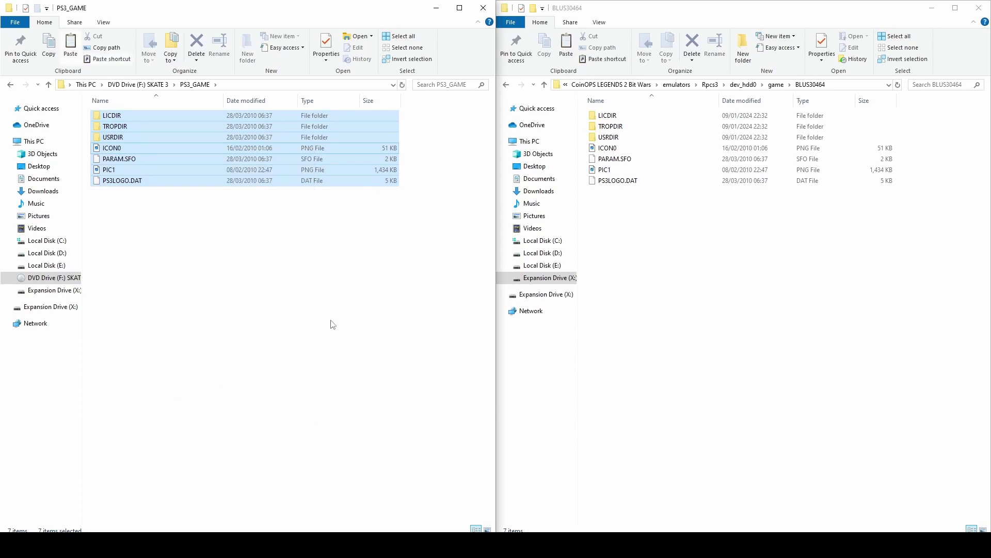
{"action": "left_click", "coordinate": [739, 251]}
{"action": "right_click", "coordinate": [717, 239]}
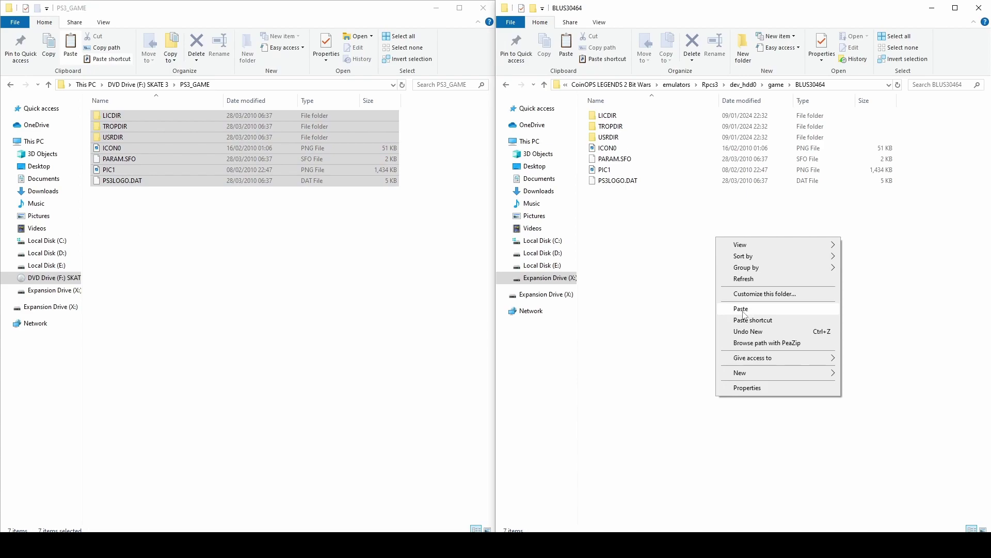
{"action": "left_click", "coordinate": [662, 265]}
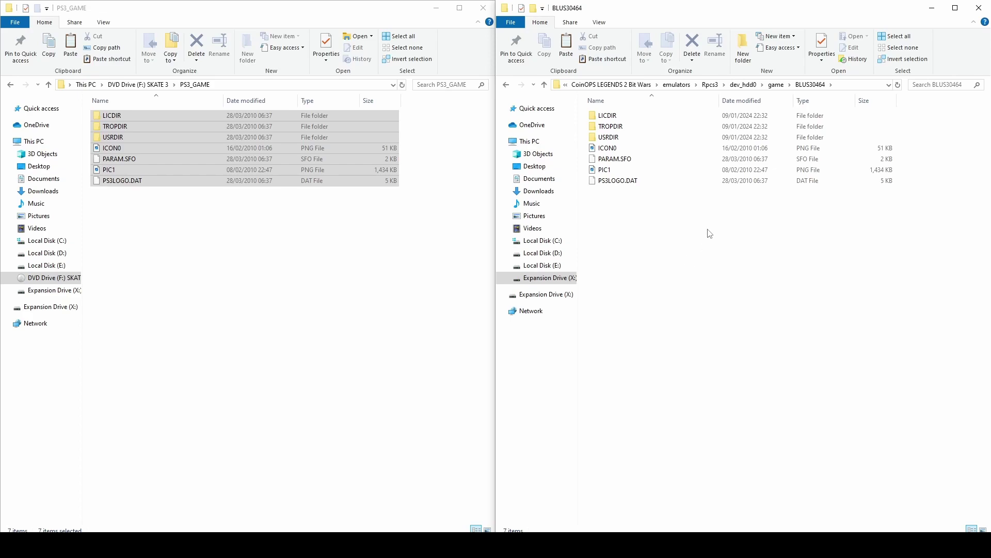
{"action": "key", "text": "alt+Up"}
{"action": "key", "text": "alt+Up"}
{"action": "key", "text": "alt+Up"}
{"action": "key", "text": "alt+Up"}
Step: Find the BLUS30464 logo in collections › Playstation 3 › medium_artwork › logo
{"action": "left_click", "coordinate": [619, 173]}
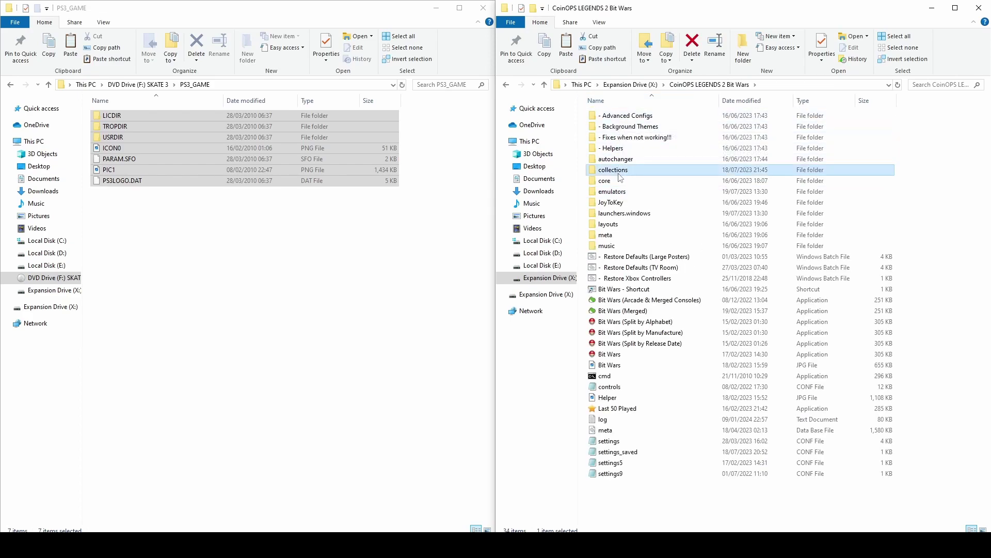
{"action": "double_click", "coordinate": [621, 177]}
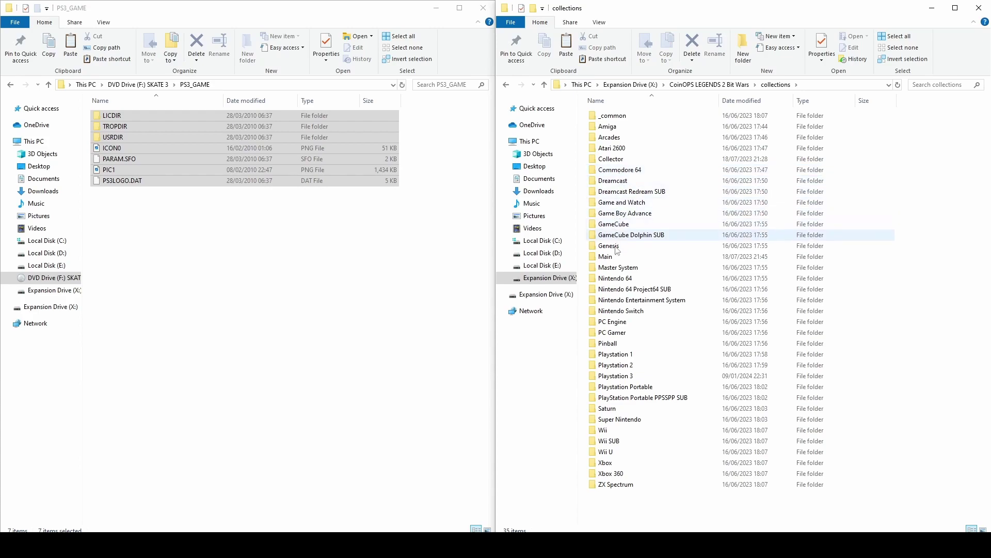
{"action": "double_click", "coordinate": [629, 377]}
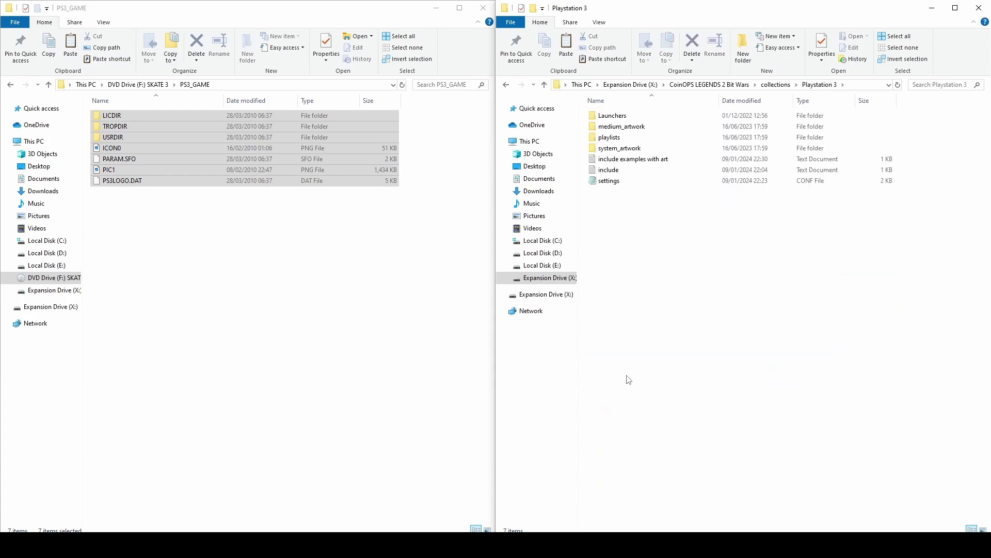
{"action": "double_click", "coordinate": [626, 129]}
{"action": "double_click", "coordinate": [615, 117]}
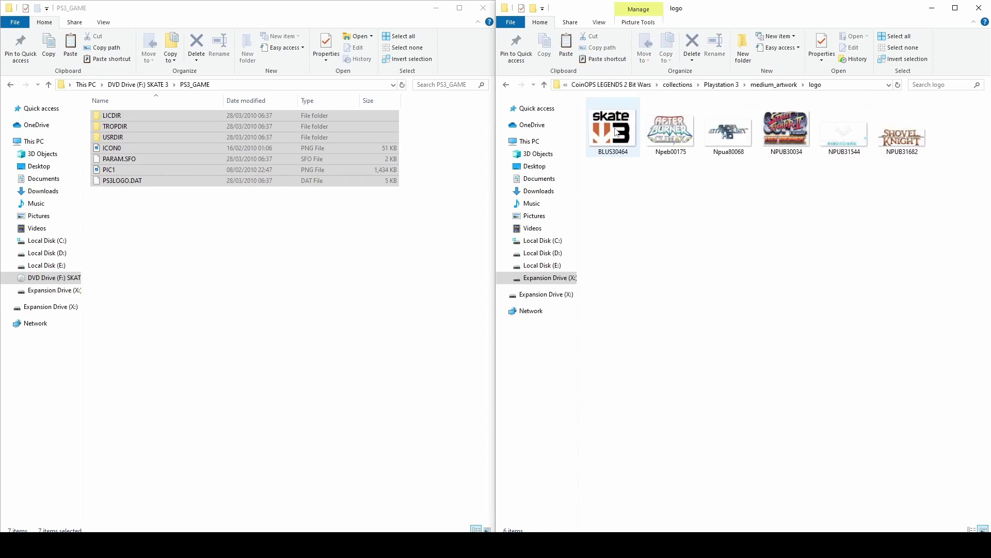
{"action": "left_click", "coordinate": [616, 131]}
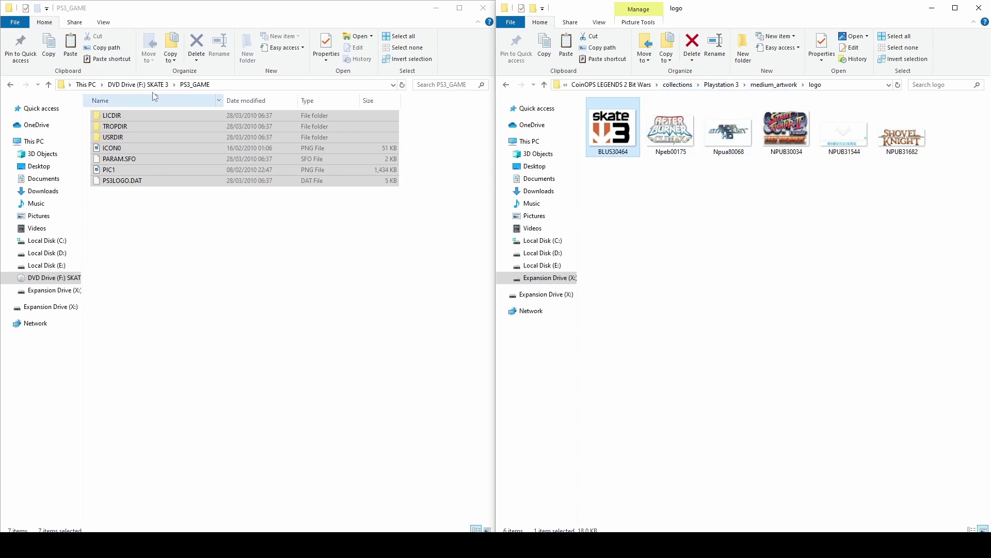
Step: Preview the BLUS30464 poster image in the poster folder
{"action": "left_click", "coordinate": [138, 84]}
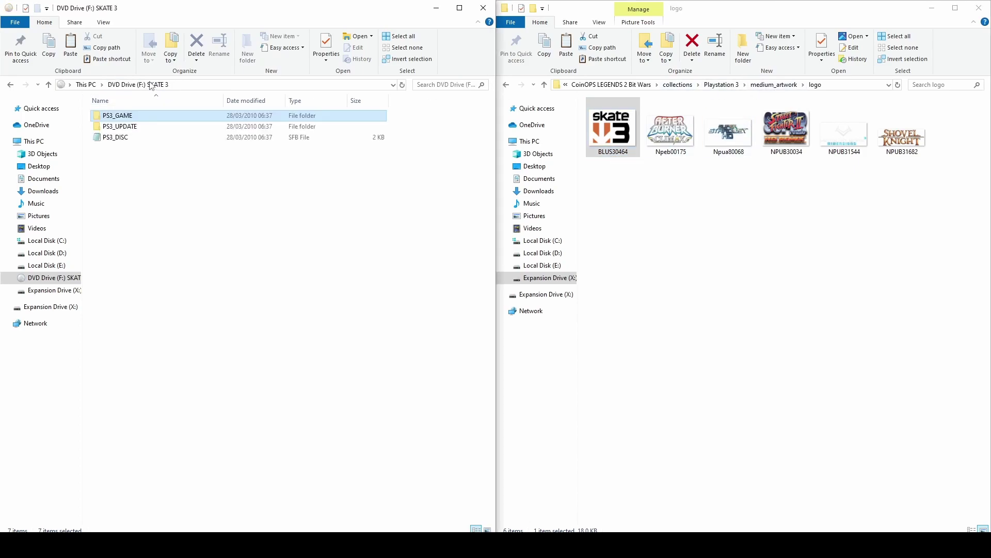
{"action": "left_click", "coordinate": [785, 85]}
{"action": "double_click", "coordinate": [619, 137]}
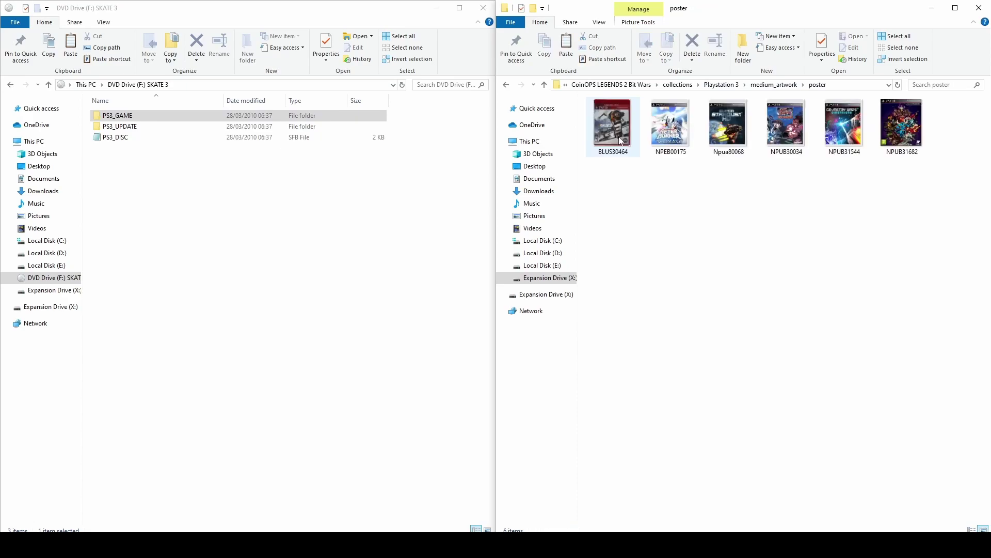
{"action": "left_click", "coordinate": [611, 142]}
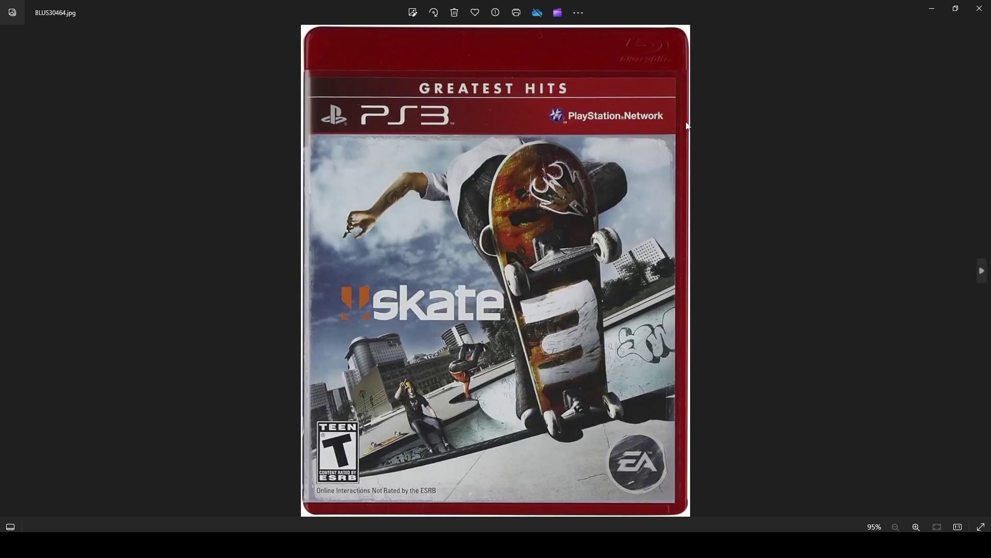
{"action": "left_click", "coordinate": [981, 10]}
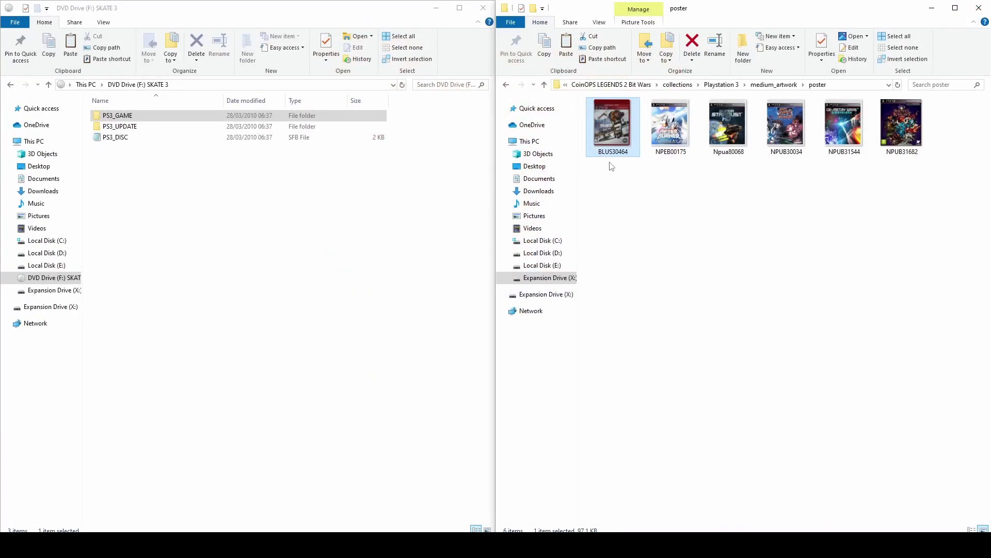
Step: Check the video folder, then return to the Playstation 3 collection folder
{"action": "left_click", "coordinate": [774, 85]}
{"action": "double_click", "coordinate": [613, 148]}
{"action": "key", "text": "alt+Up"}
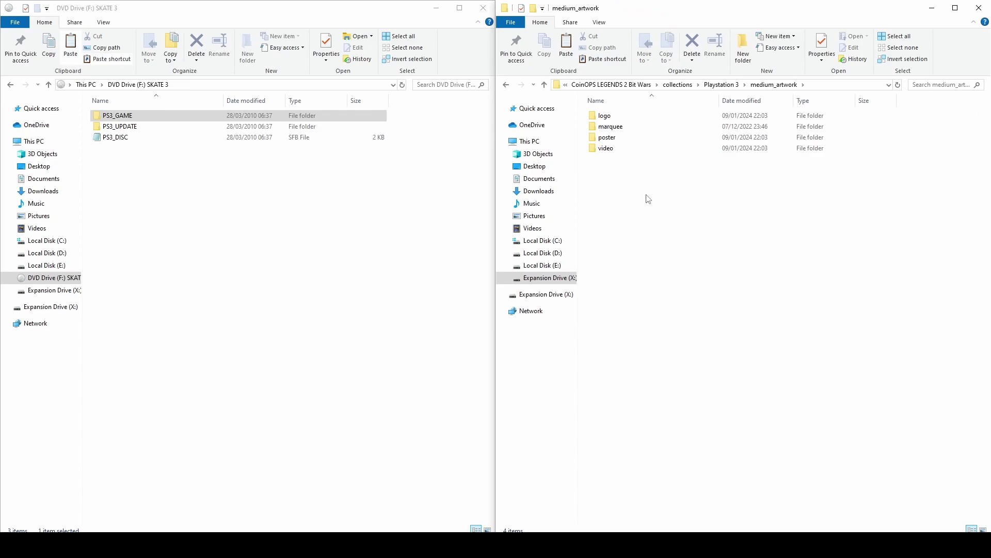
{"action": "left_click", "coordinate": [720, 87]}
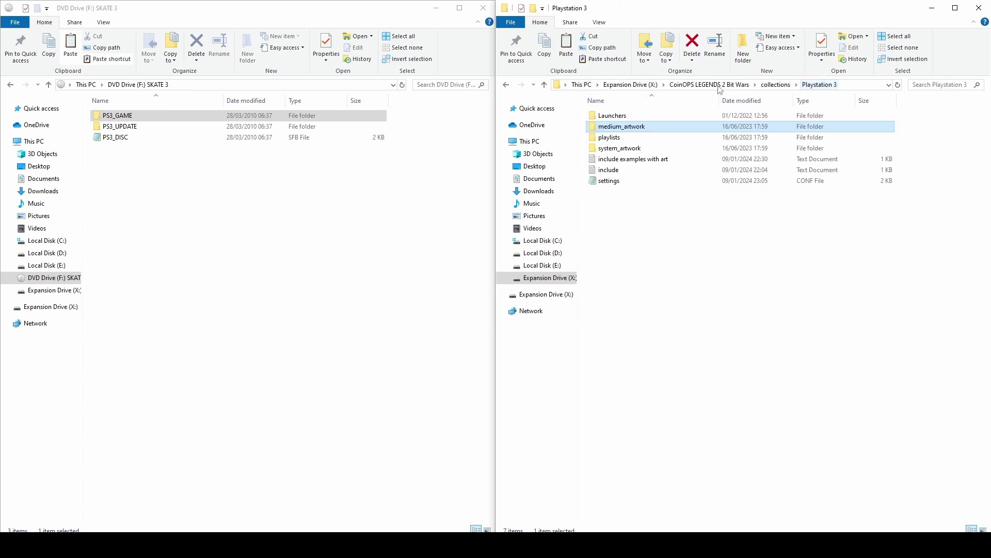
{"action": "left_click", "coordinate": [609, 170]}
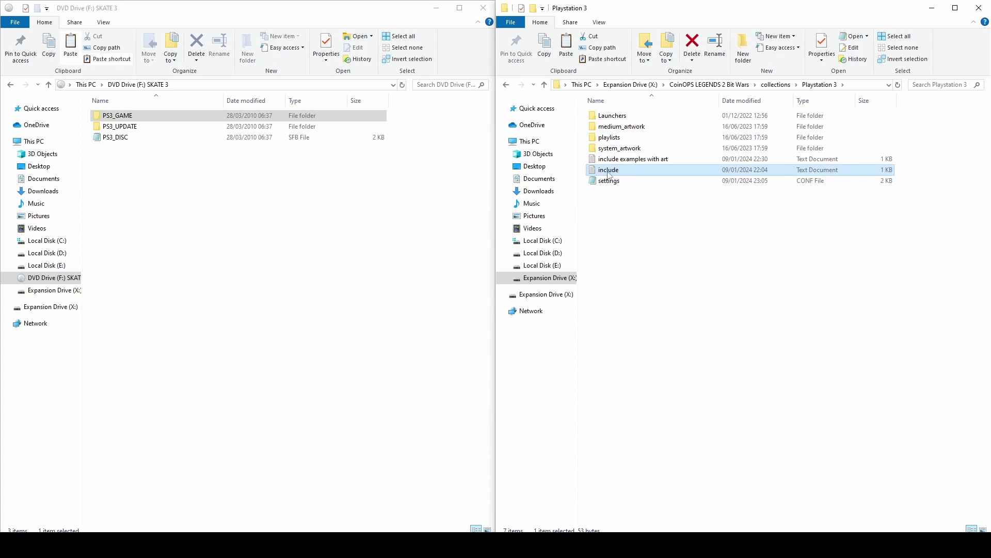
{"action": "double_click", "coordinate": [609, 171]}
{"action": "left_click_drag", "start_coordinate": [314, 148], "coordinate": [260, 154]}
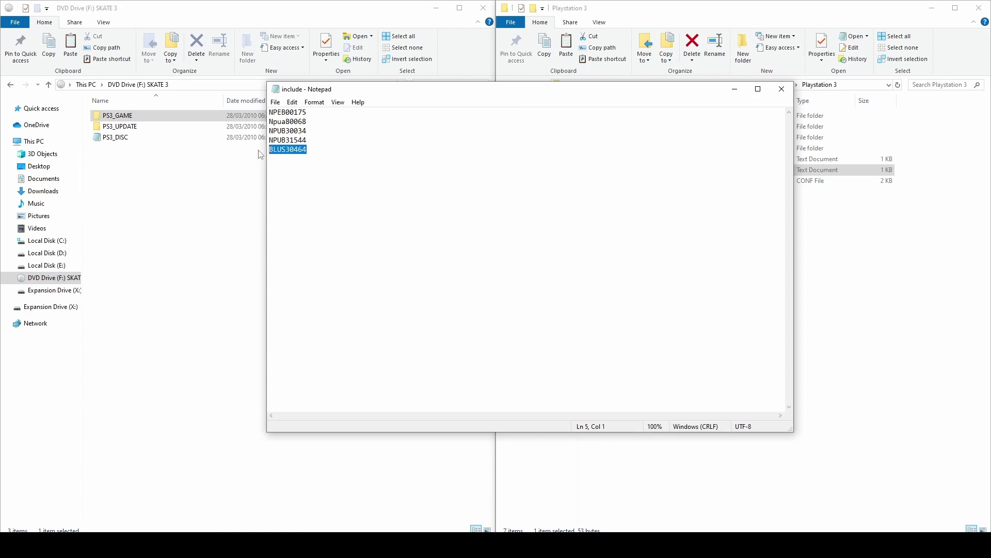
{"action": "left_click", "coordinate": [311, 149]}
{"action": "left_click", "coordinate": [276, 102]}
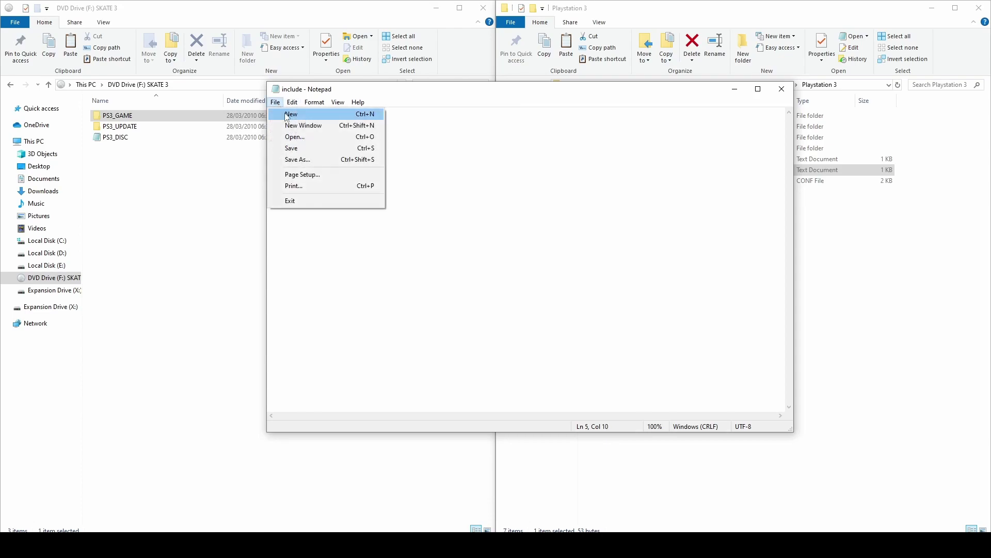
{"action": "left_click", "coordinate": [444, 158]}
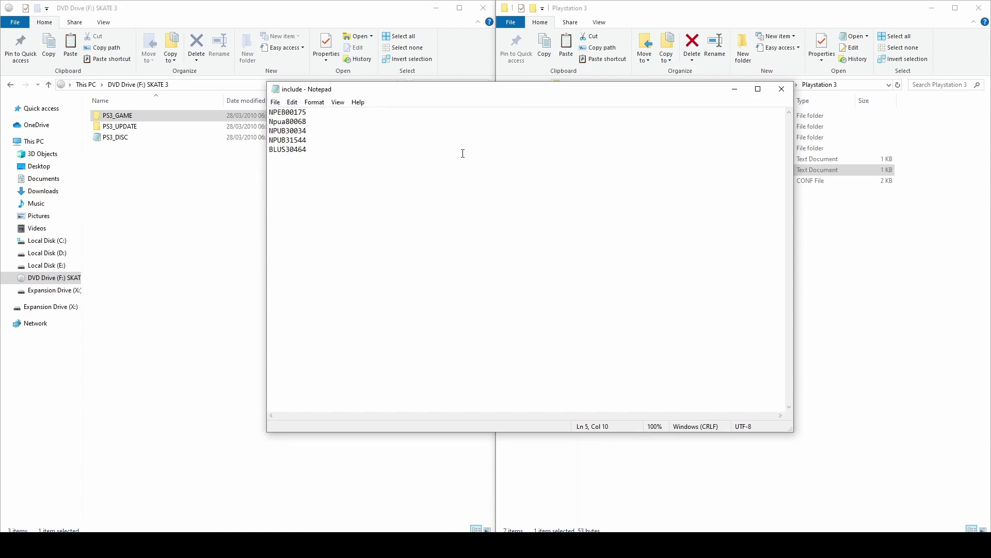
{"action": "left_click", "coordinate": [782, 89]}
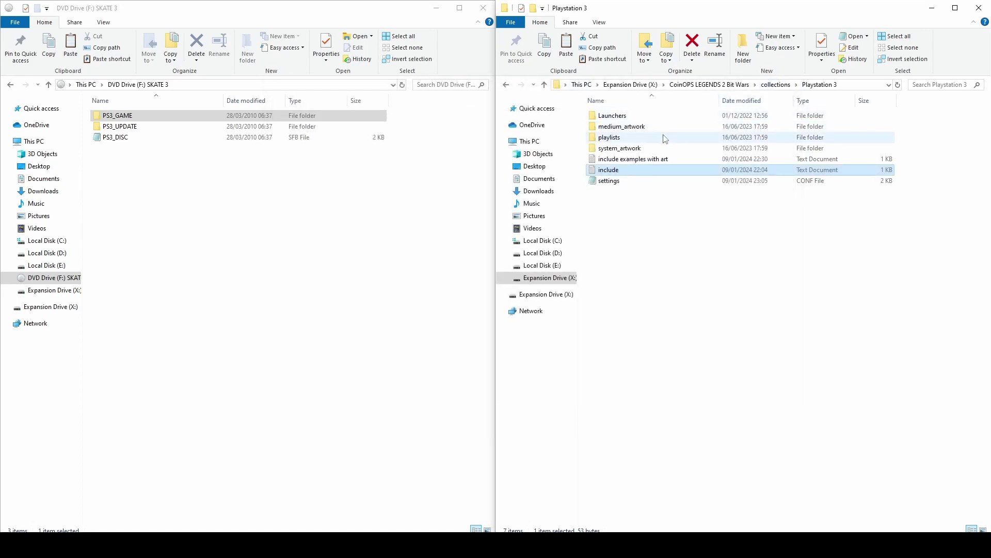
{"action": "left_click", "coordinate": [640, 160]}
{"action": "double_click", "coordinate": [640, 160]}
{"action": "left_click_drag", "start_coordinate": [309, 149], "coordinate": [269, 149]}
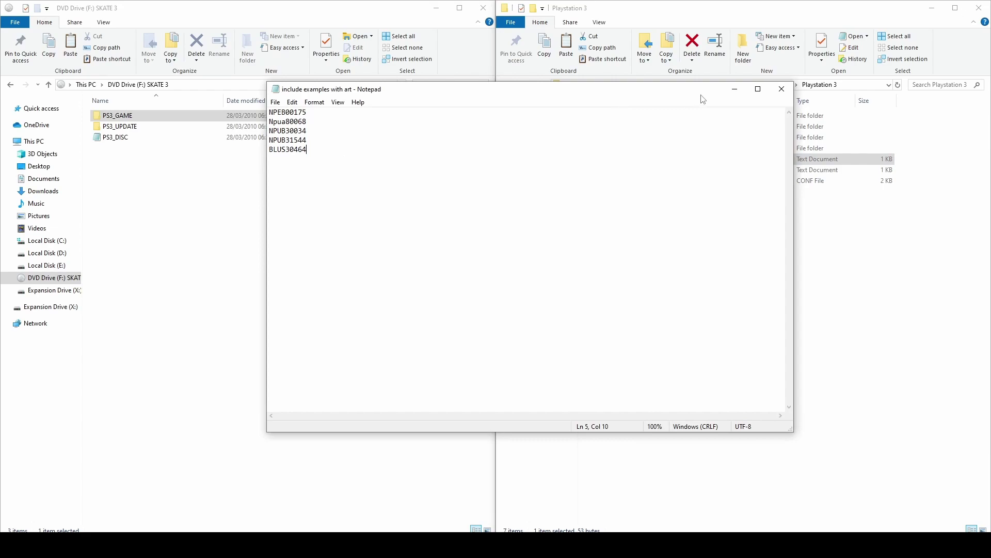
{"action": "left_click", "coordinate": [782, 89]}
{"action": "left_click", "coordinate": [665, 260]}
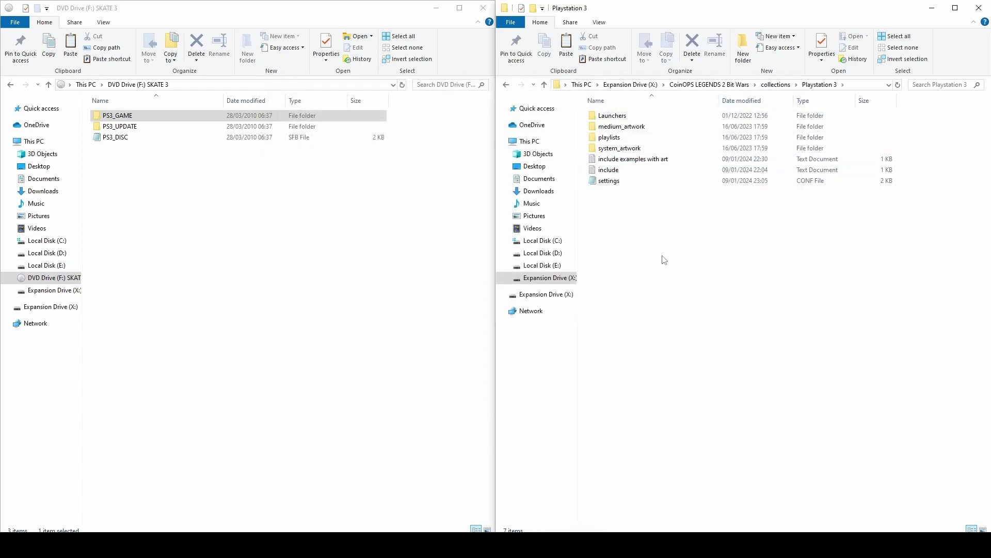
{"action": "left_click", "coordinate": [693, 85]}
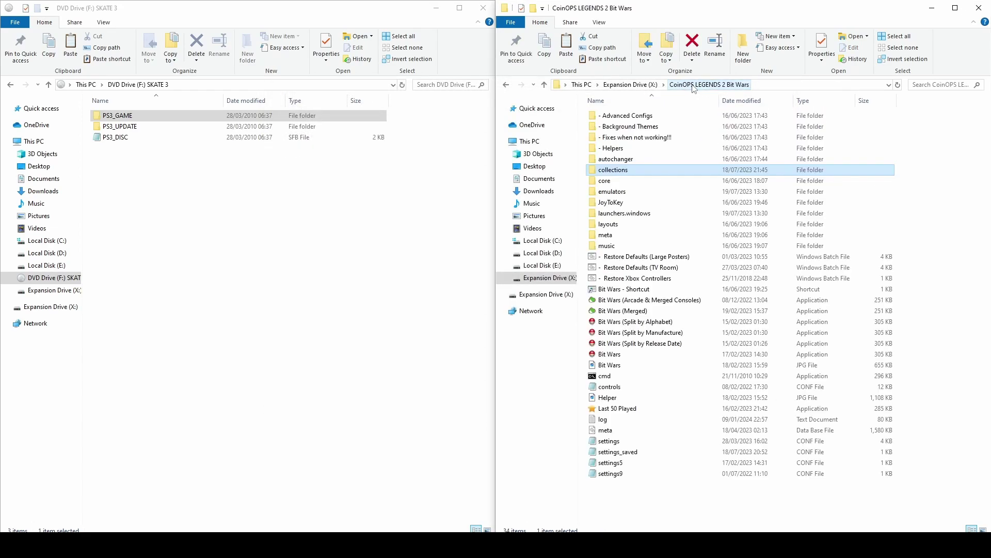
Step: In emulators › Rpcs3, copy the NPEA00433.bat launcher
{"action": "double_click", "coordinate": [625, 194]}
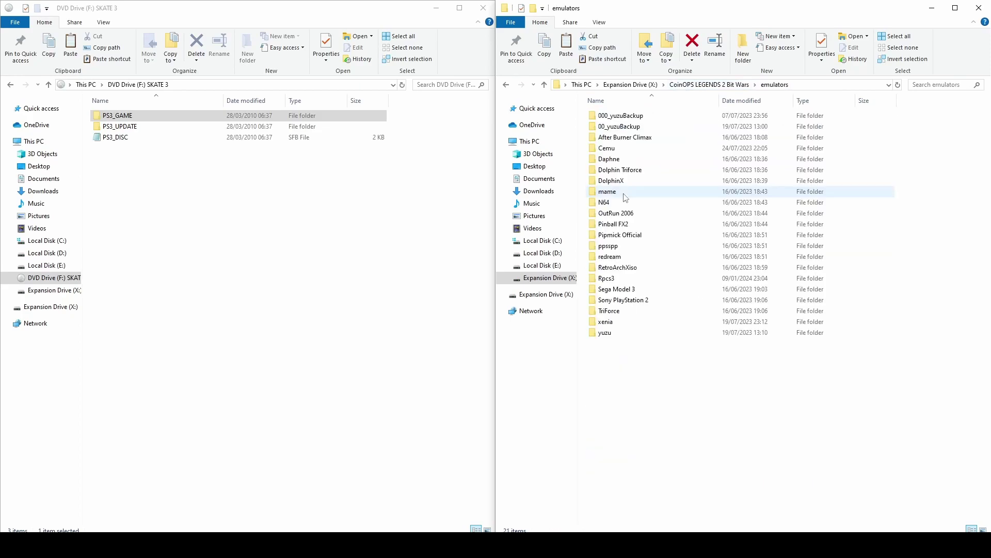
{"action": "double_click", "coordinate": [612, 279]}
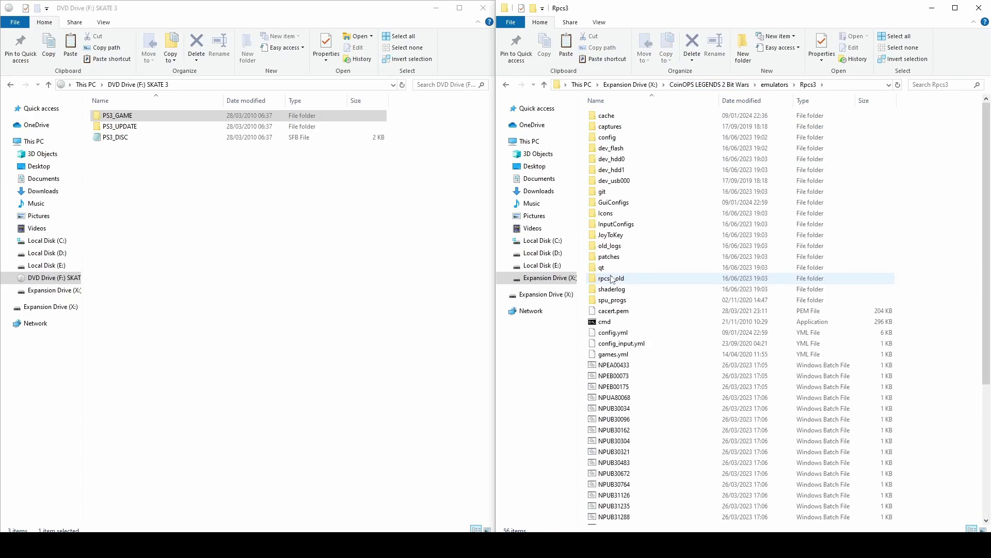
{"action": "scroll", "coordinate": [664, 250], "scroll_direction": "down", "scroll_amount": 1}
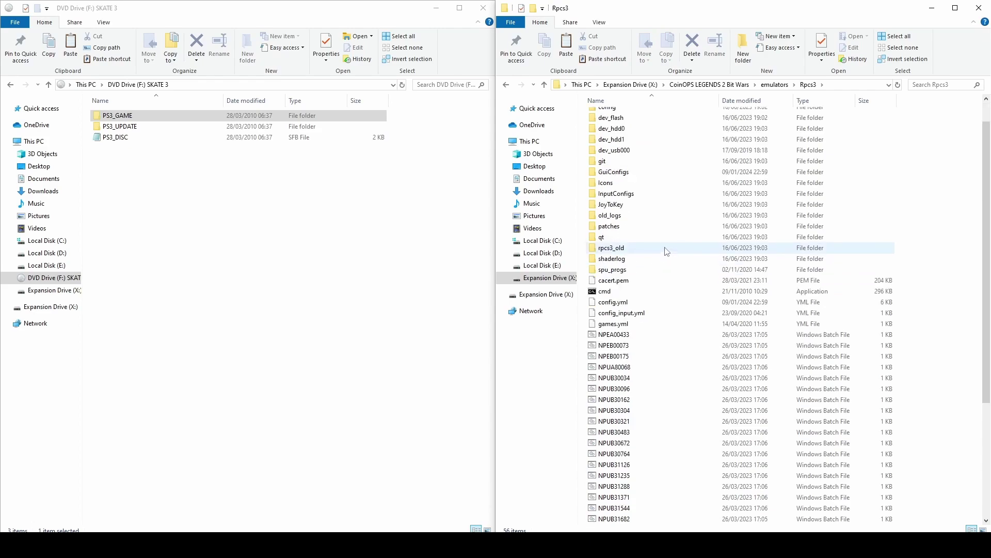
{"action": "left_click", "coordinate": [613, 339]}
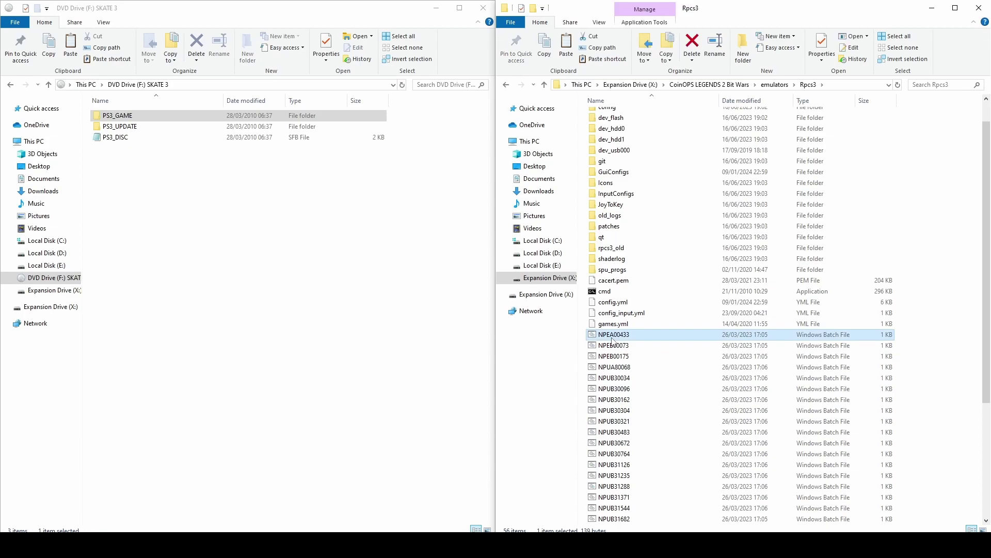
{"action": "right_click", "coordinate": [612, 341]}
{"action": "left_click", "coordinate": [646, 265]}
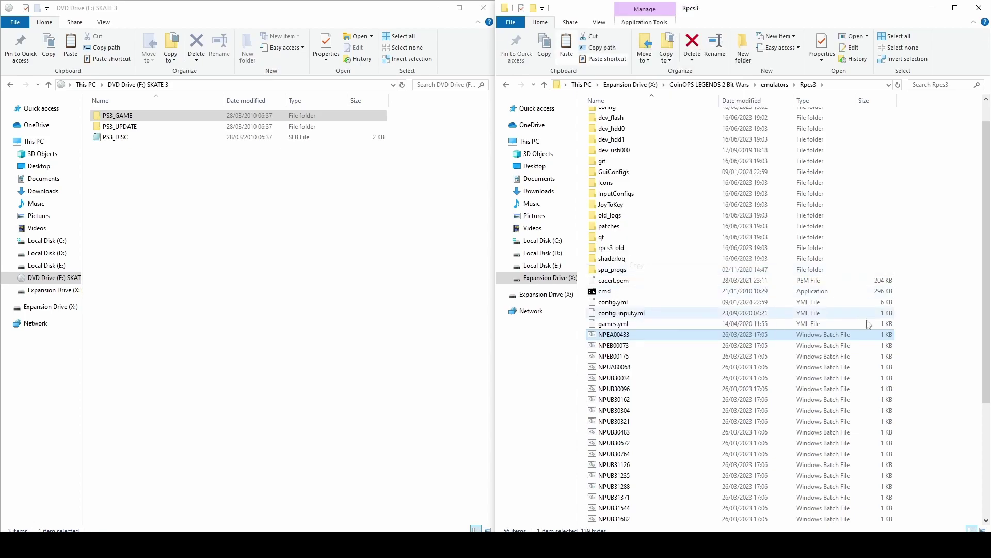
Step: Paste the launcher as NPEA00433 - Copy in the Rpcs3 folder
{"action": "left_click", "coordinate": [948, 337]}
{"action": "right_click", "coordinate": [947, 336]}
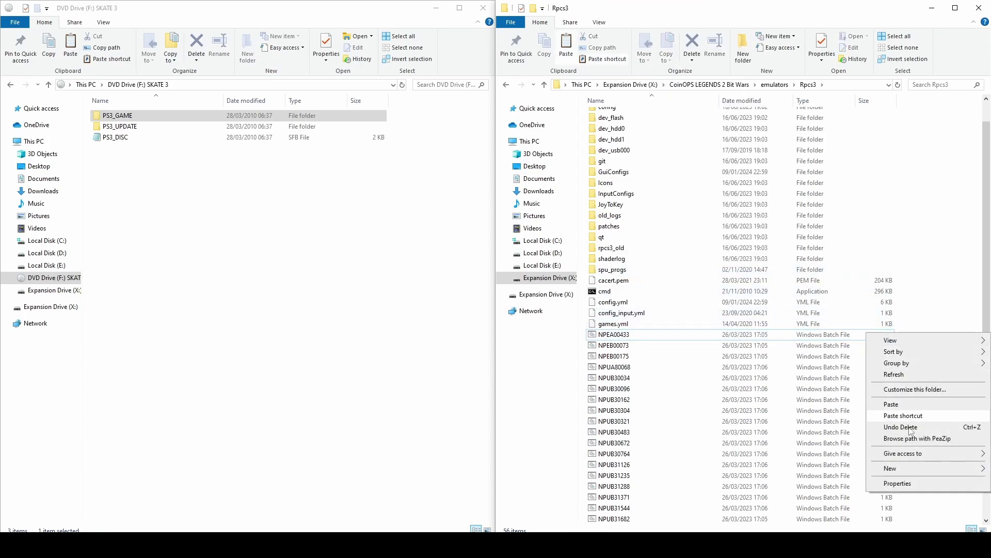
{"action": "left_click", "coordinate": [891, 403]}
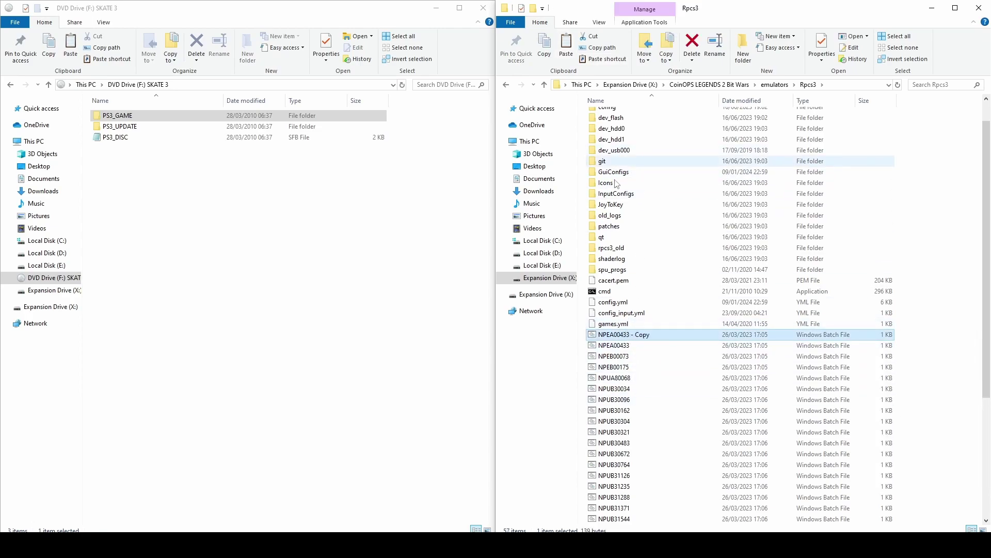
{"action": "right_click", "coordinate": [621, 335]}
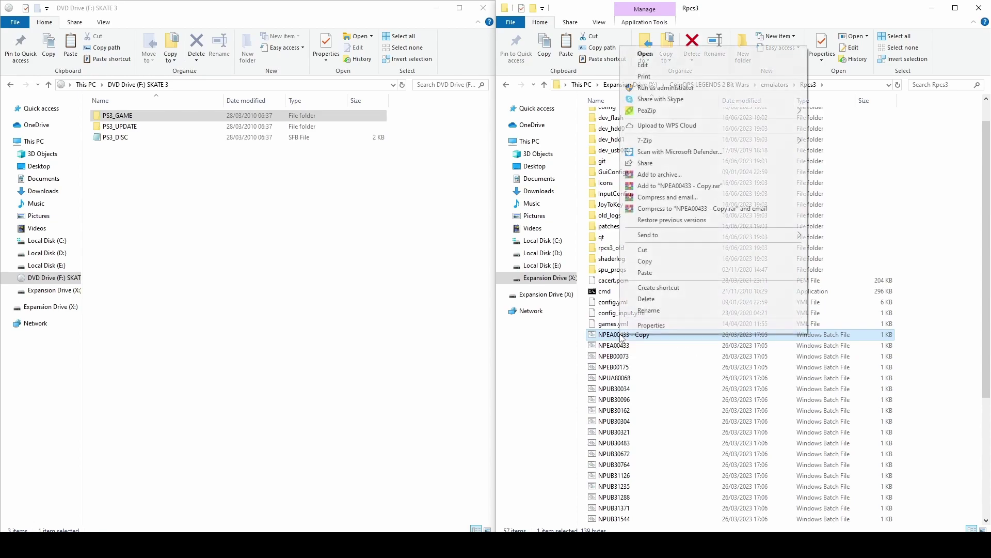
Step: Replace NPEA00433 with BLUS30464 in the copied launcher's rpcs3.exe path and save it
{"action": "left_click", "coordinate": [643, 65]}
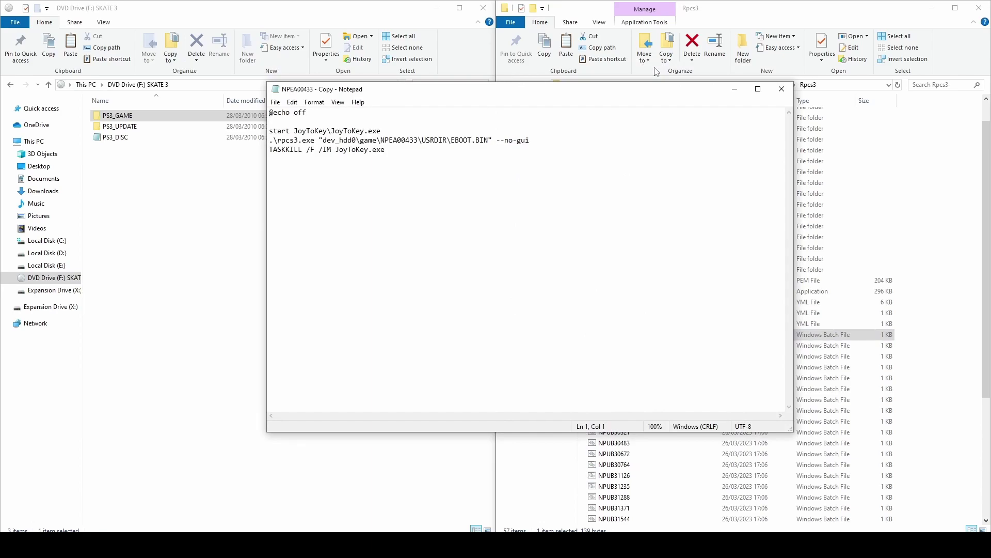
{"action": "left_click", "coordinate": [626, 230]}
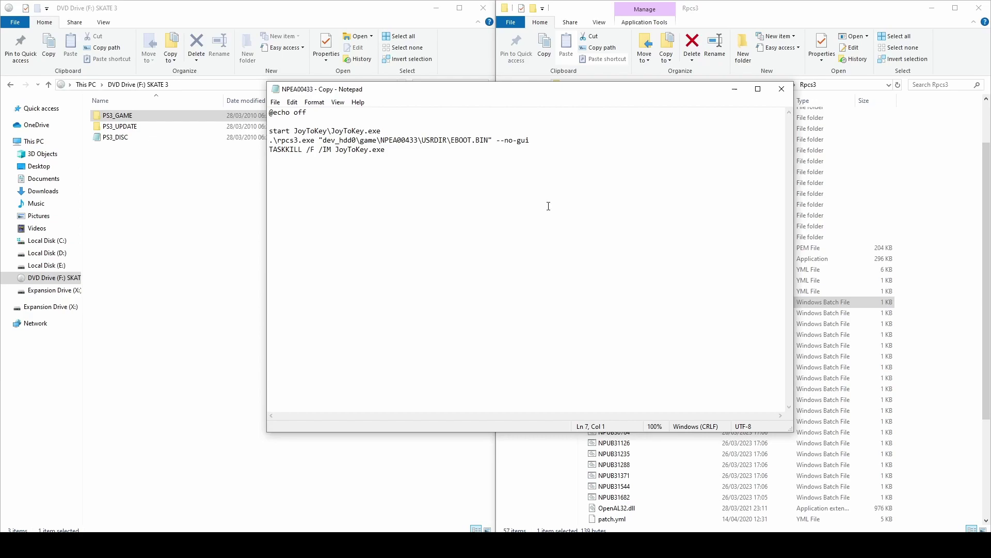
{"action": "left_click_drag", "start_coordinate": [382, 140], "coordinate": [415, 140]}
{"action": "right_click", "coordinate": [408, 134]}
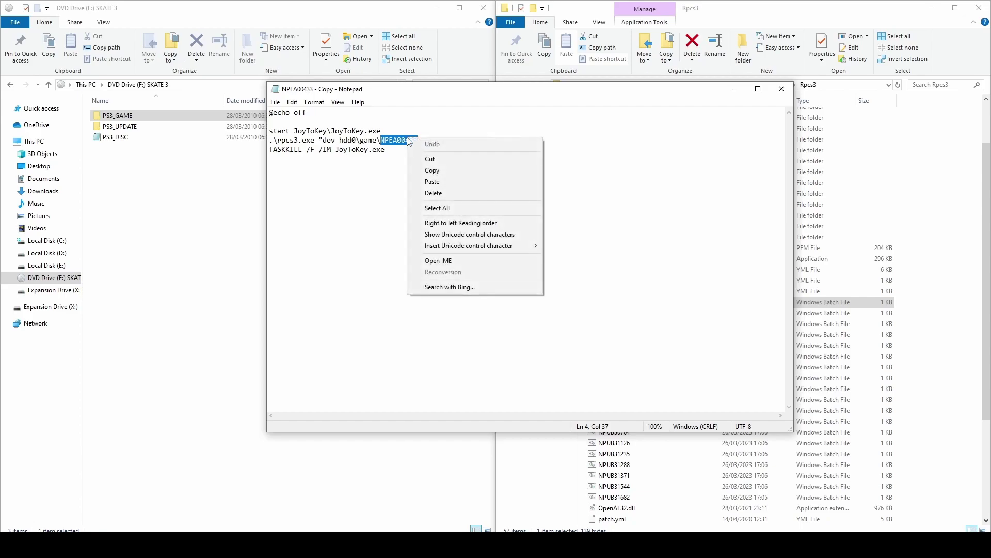
{"action": "left_click", "coordinate": [436, 181]}
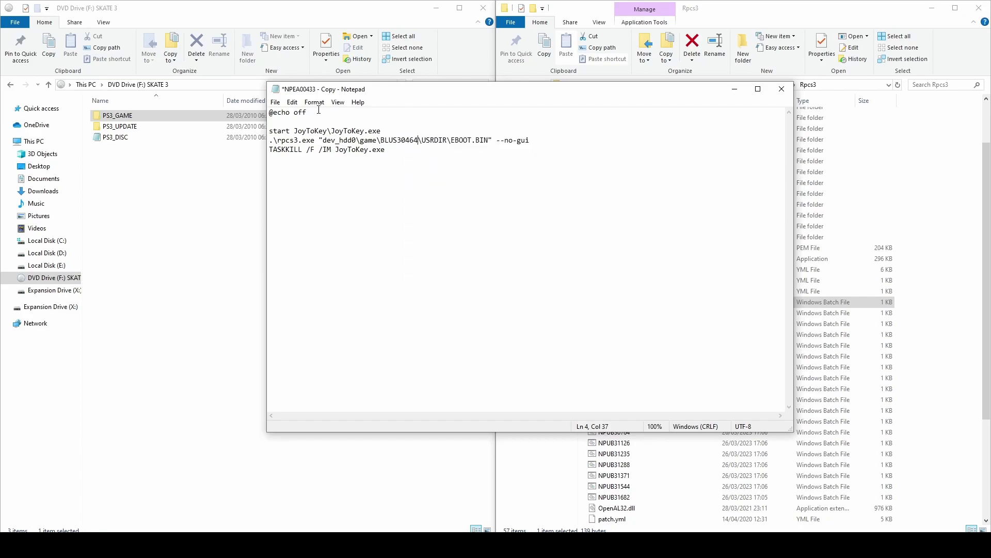
{"action": "left_click", "coordinate": [275, 102]}
{"action": "left_click", "coordinate": [282, 148]}
Step: Close Notepad and rename the copied 'NPEA00433 - Copy' launcher to BLUS30464
{"action": "left_click", "coordinate": [781, 89]}
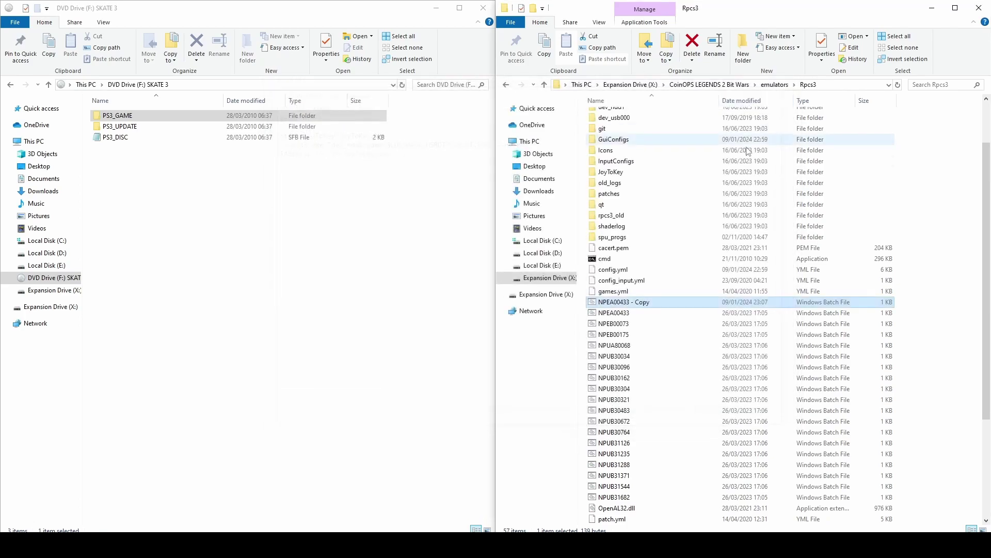
{"action": "left_click", "coordinate": [626, 303]}
{"action": "right_click", "coordinate": [626, 303]}
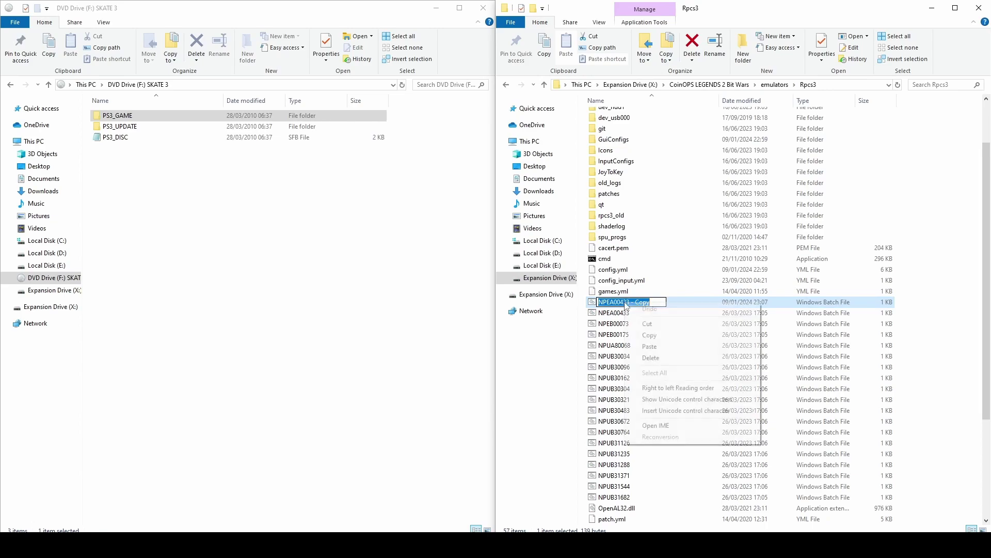
{"action": "left_click", "coordinate": [651, 345]}
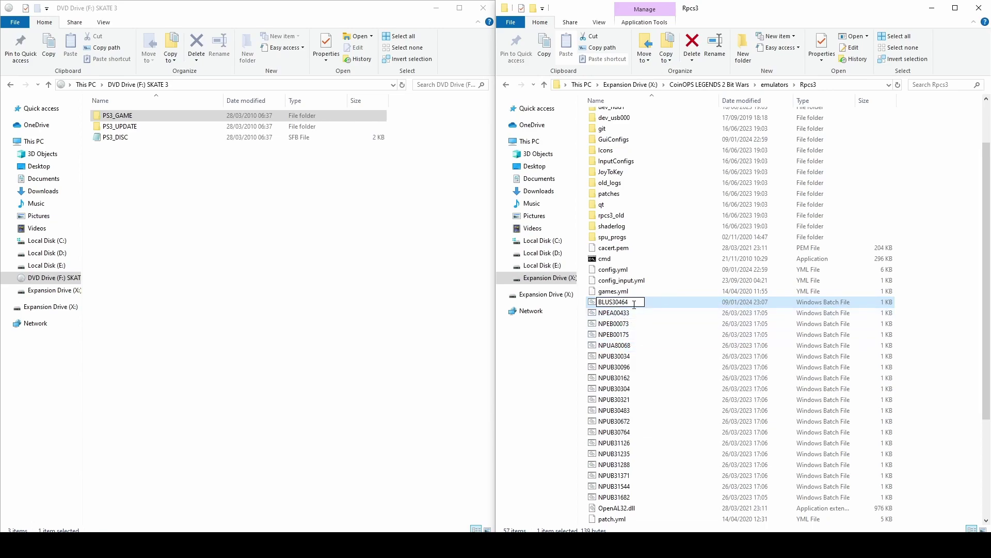
{"action": "left_click", "coordinate": [956, 304]}
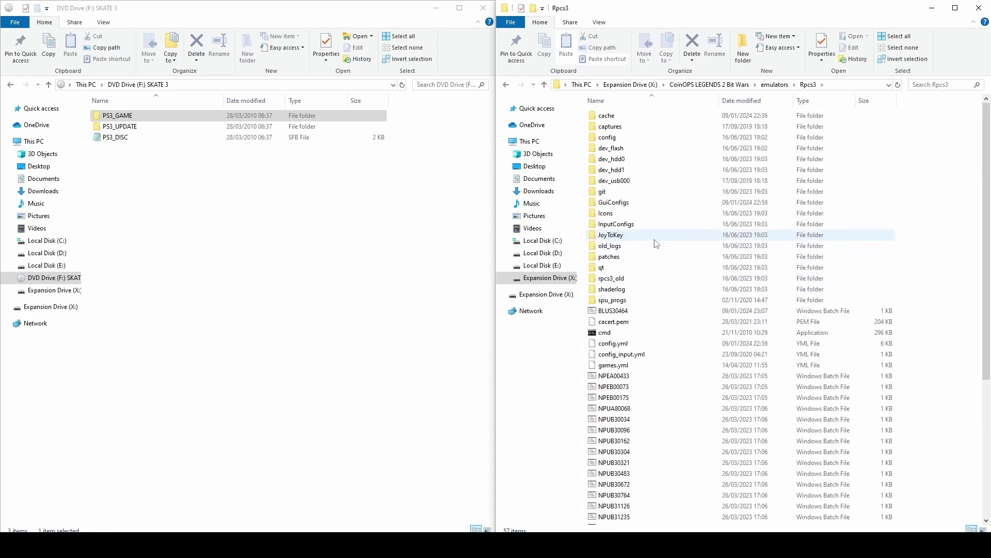
Step: Launch rpcs3.exe from the folder and move its window further right
{"action": "scroll", "coordinate": [949, 266], "scroll_direction": "down", "scroll_amount": 1}
{"action": "scroll", "coordinate": [785, 259], "scroll_direction": "down", "scroll_amount": 4}
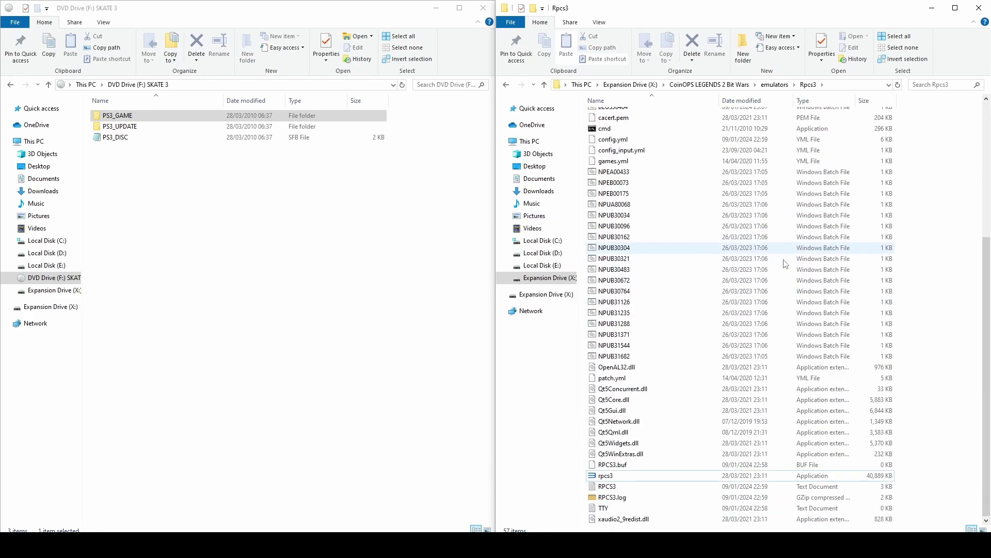
{"action": "left_click", "coordinate": [612, 478]}
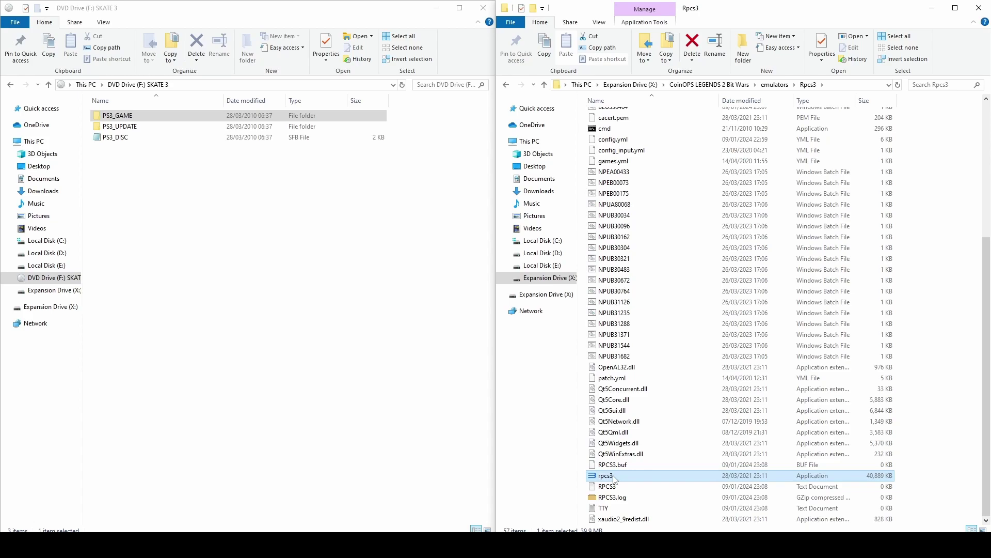
{"action": "double_click", "coordinate": [615, 478]}
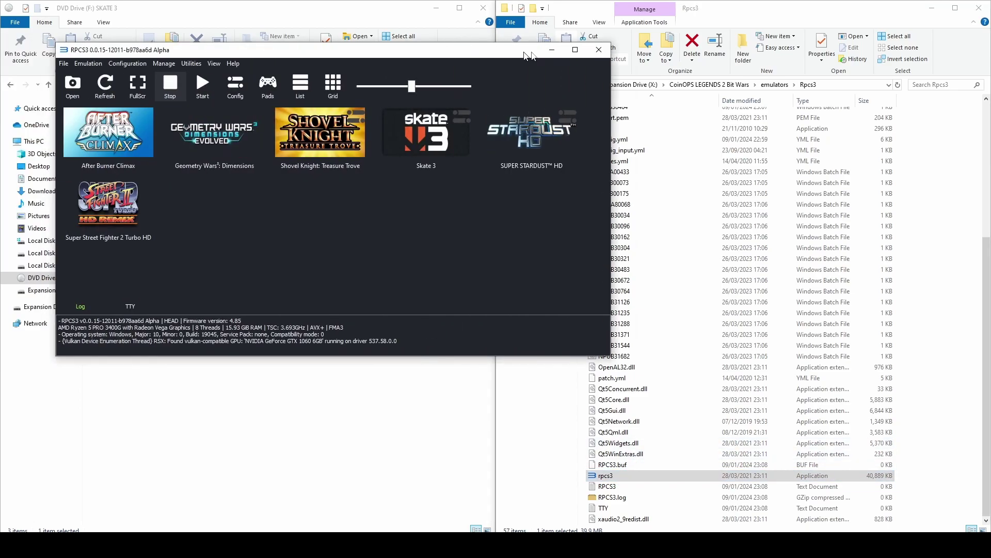
{"action": "left_click_drag", "start_coordinate": [525, 68], "coordinate": [680, 81]}
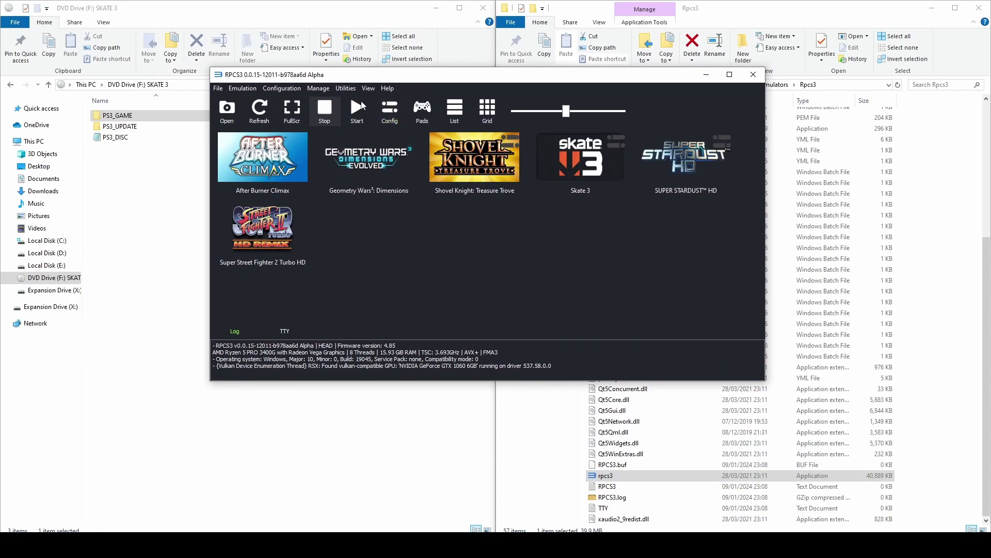
Step: Open RPCS3's GPU settings, keep the obsolete settings, and show the Default Resolution choices
{"action": "left_click", "coordinate": [267, 89]}
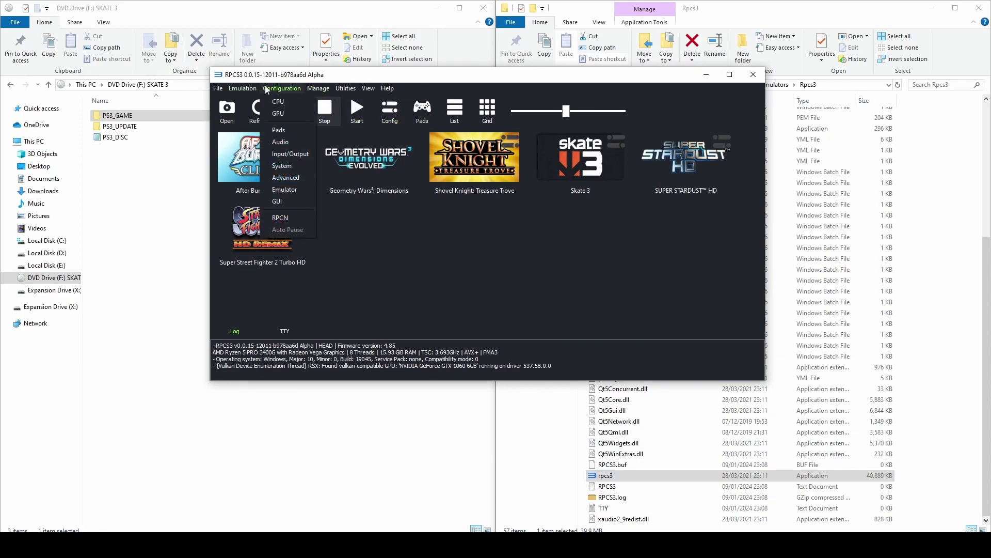
{"action": "left_click", "coordinate": [285, 113]}
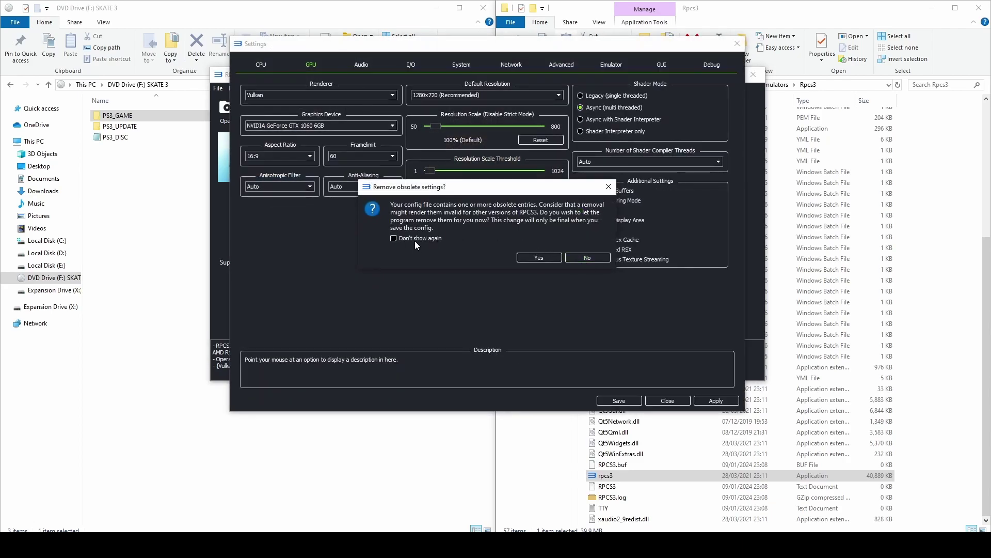
{"action": "left_click", "coordinate": [581, 260]}
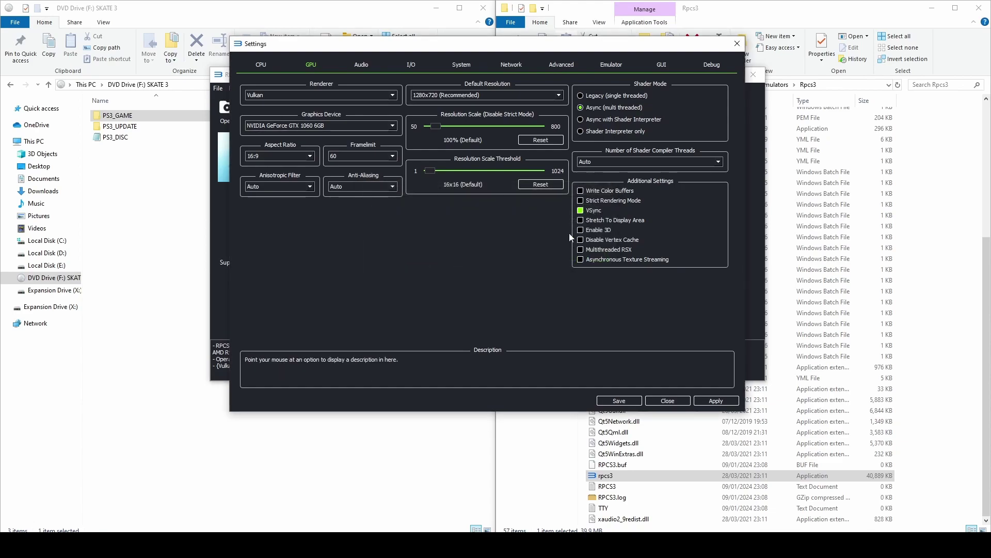
{"action": "left_click", "coordinate": [467, 99]}
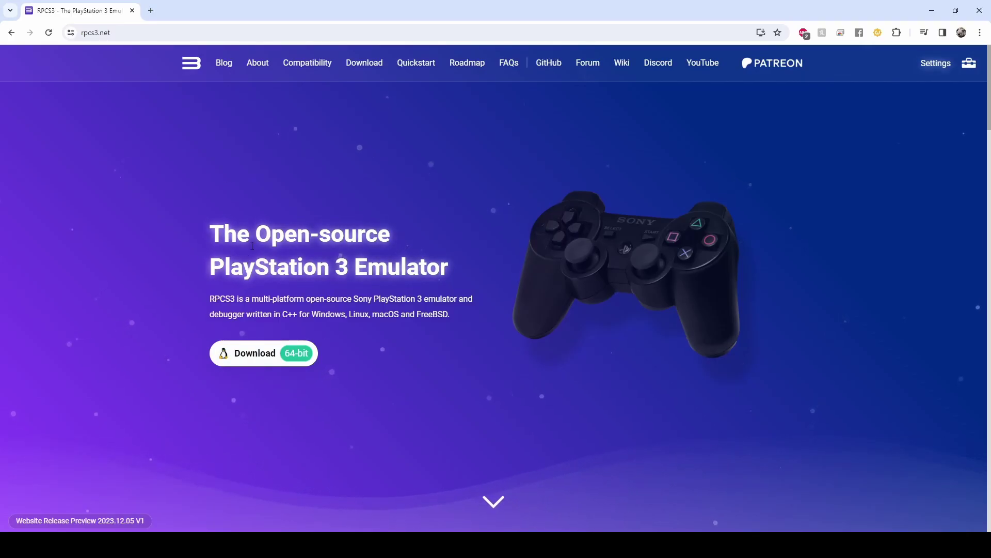
Step: Go to the rpcs3.net Download page and scroll to the Windows download card
{"action": "left_click", "coordinate": [363, 64]}
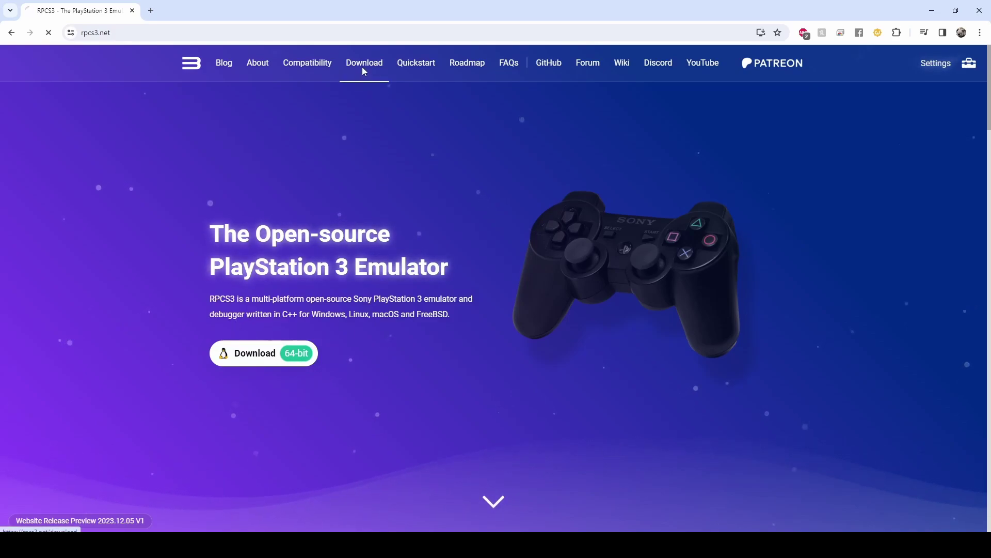
{"action": "scroll", "coordinate": [338, 134], "scroll_direction": "down", "scroll_amount": 3}
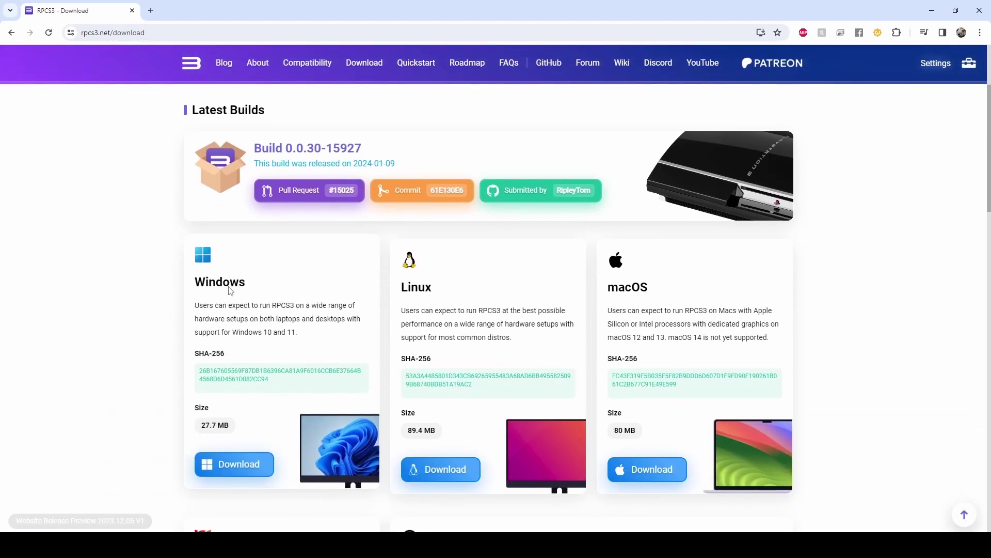
{"action": "scroll", "coordinate": [243, 330], "scroll_direction": "down", "scroll_amount": 2}
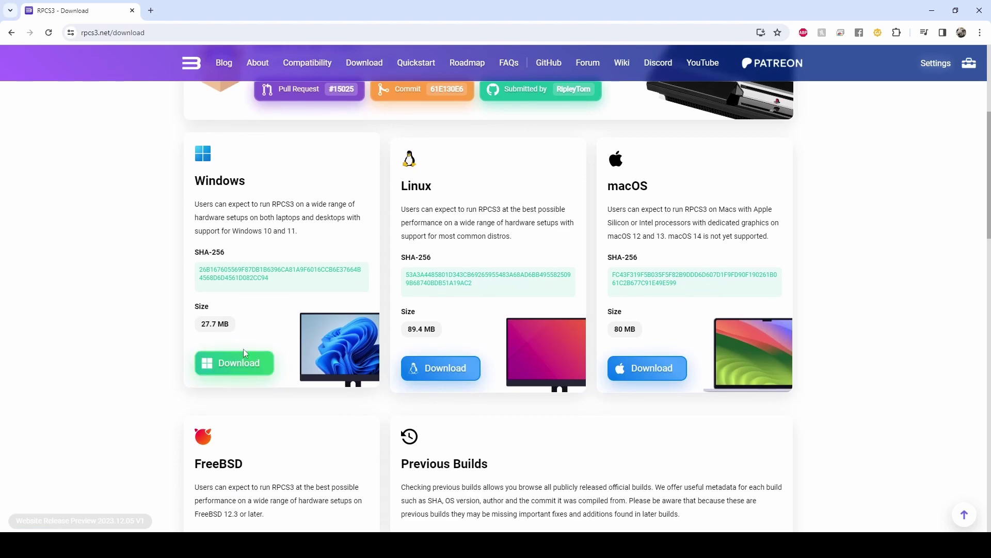
{"action": "scroll", "coordinate": [243, 348], "scroll_direction": "down", "scroll_amount": 3}
{"action": "scroll", "coordinate": [222, 310], "scroll_direction": "up", "scroll_amount": 2}
{"action": "scroll", "coordinate": [223, 310], "scroll_direction": "up", "scroll_amount": 1}
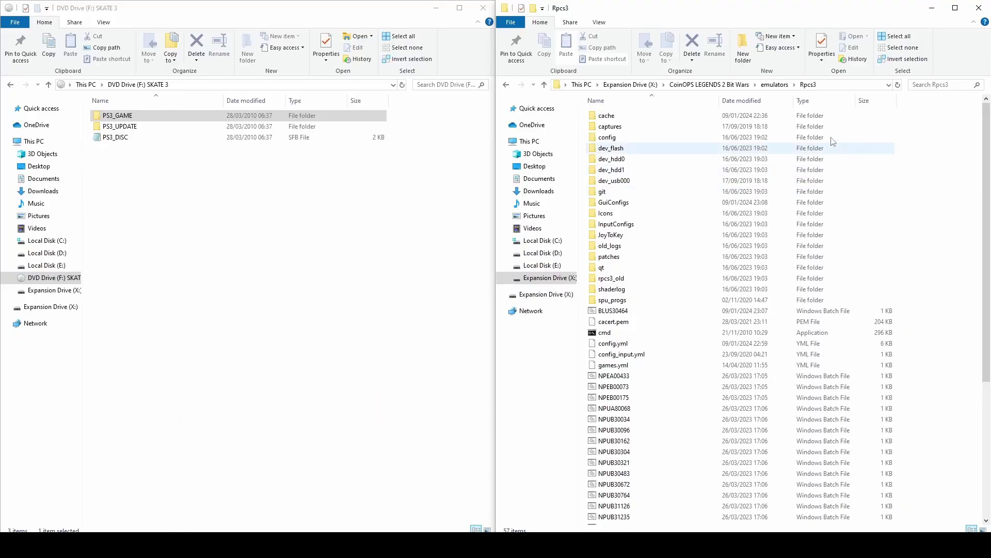
Step: Return to the CoinOPS LEGENDS 2 Bit Wars folder and select the Bit Wars launcher
{"action": "left_click", "coordinate": [728, 85]}
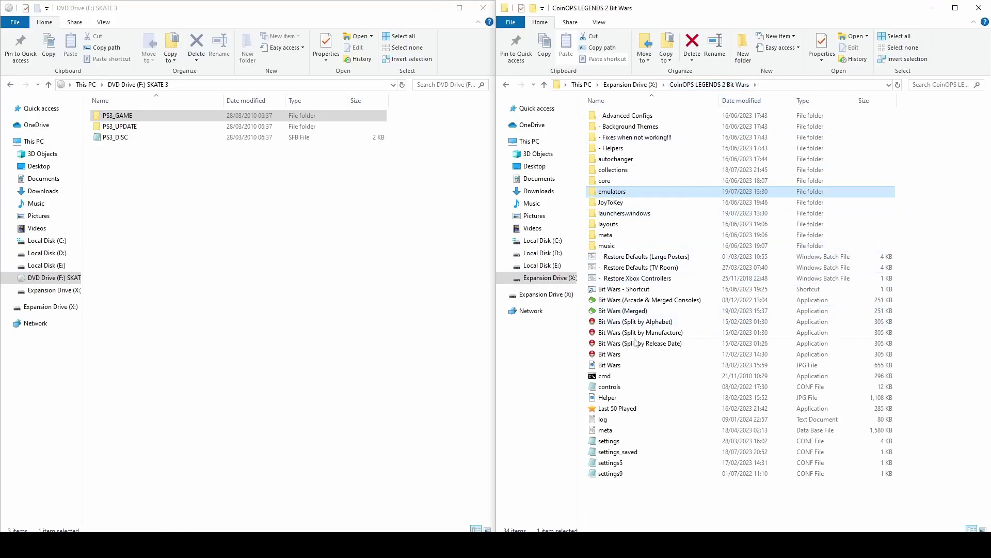
{"action": "left_click", "coordinate": [628, 356]}
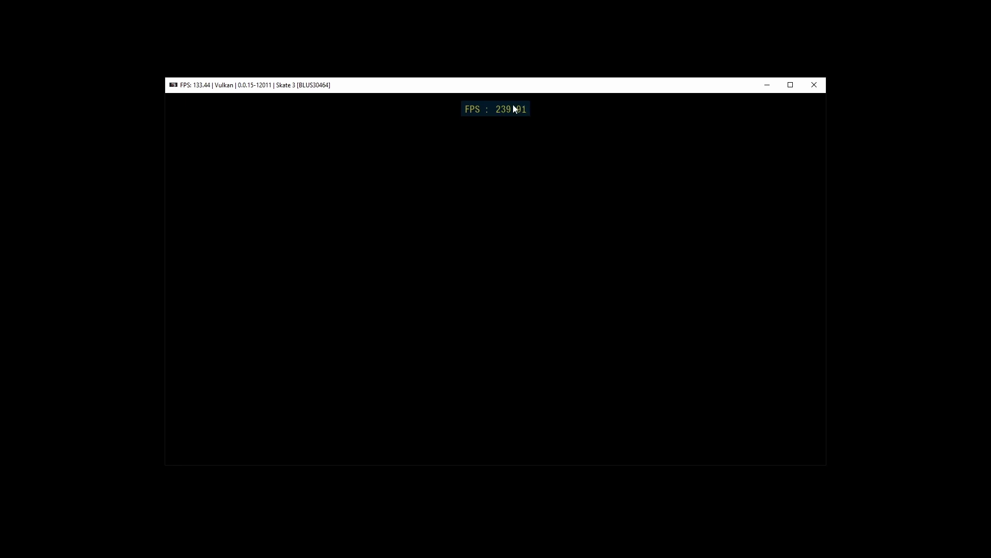
Step: Maximise the RPCS3 window from its system menu and select Skate 3 in the game list
{"action": "left_click", "coordinate": [176, 85]}
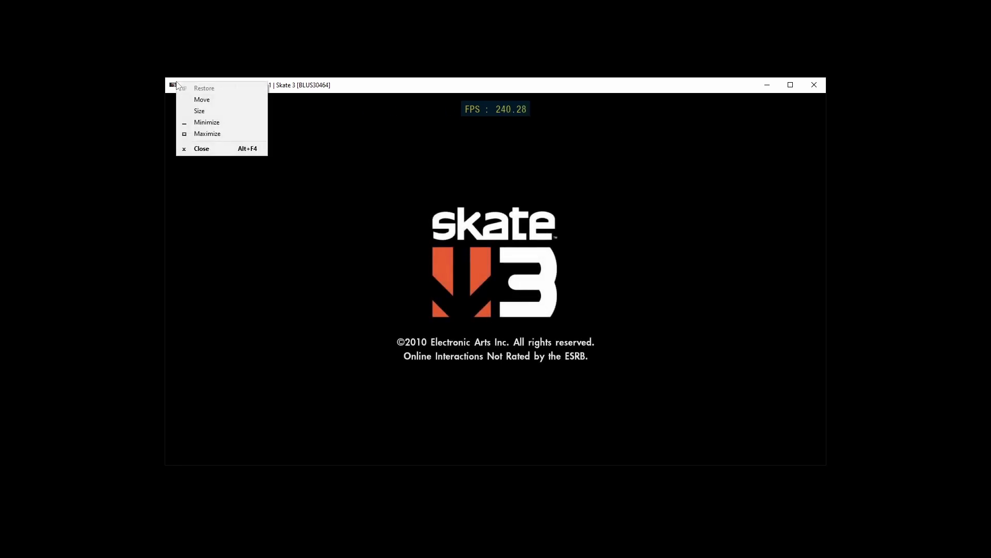
{"action": "left_click", "coordinate": [210, 131]}
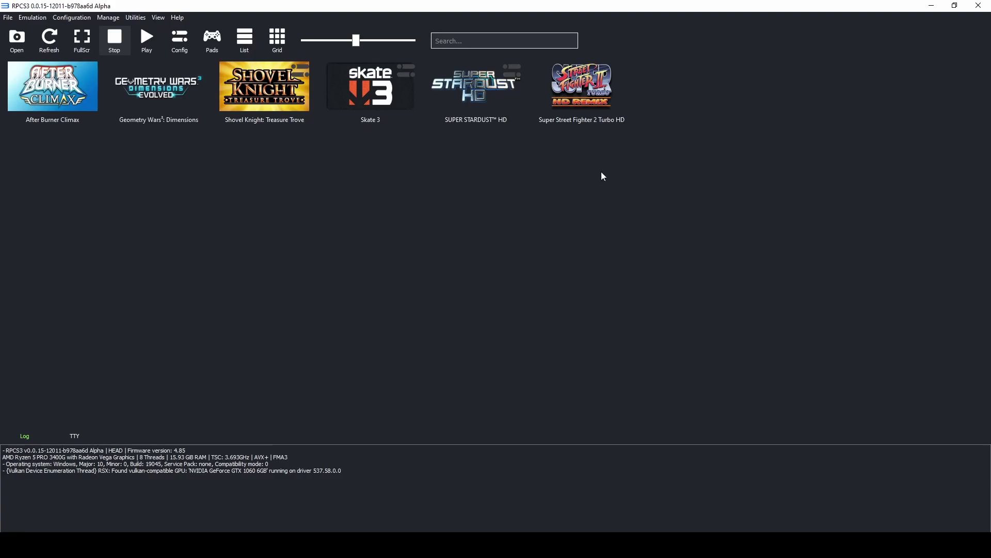
{"action": "left_click", "coordinate": [394, 101]}
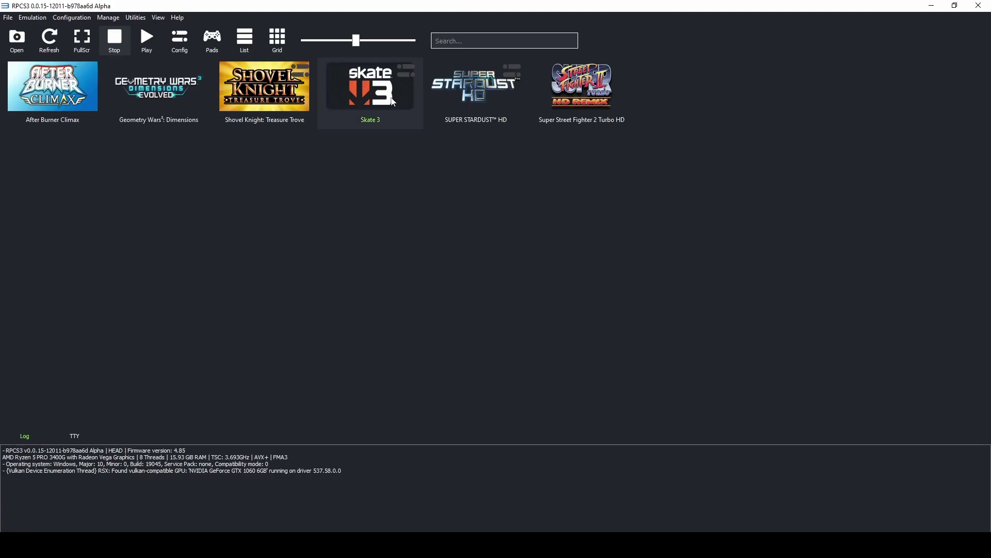
Step: Open Skate 3's custom configuration Emulator tab, get past its title screen, then close the game
{"action": "right_click", "coordinate": [357, 98]}
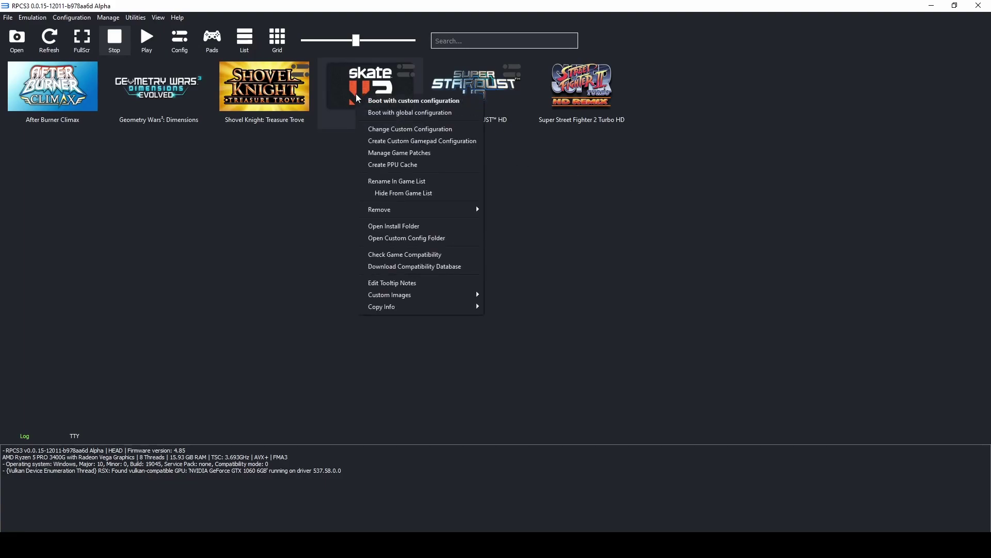
{"action": "left_click", "coordinate": [416, 130]}
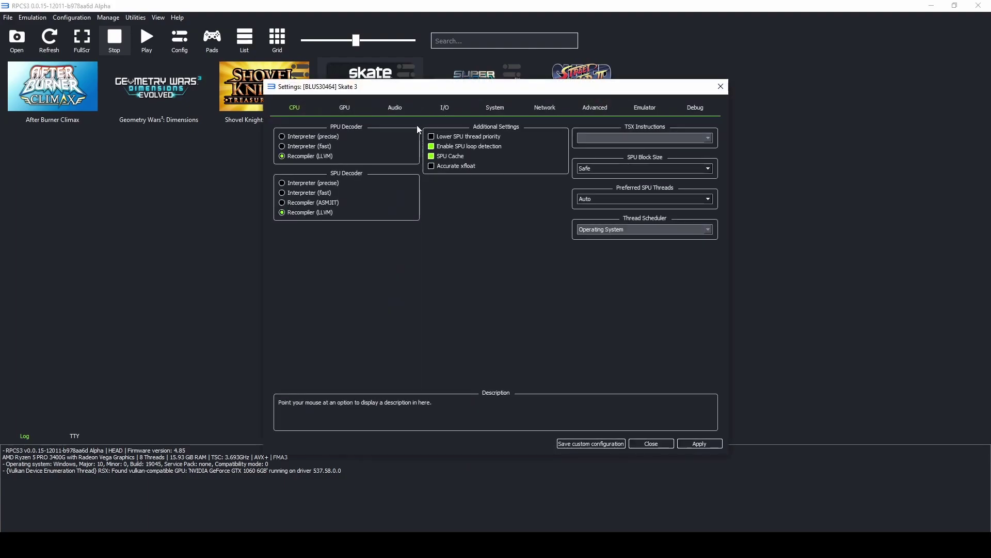
{"action": "left_click", "coordinate": [644, 107]}
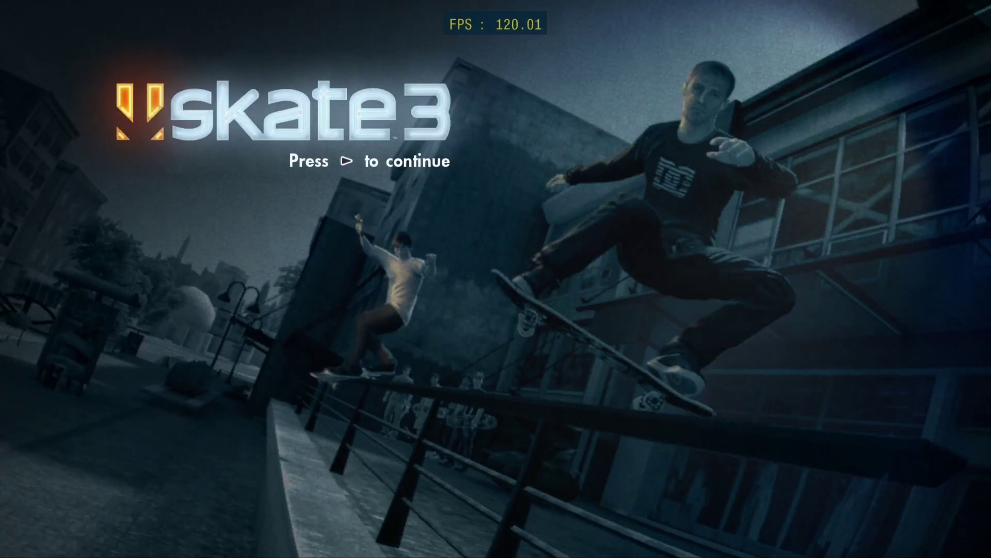
{"action": "key", "text": "Return"}
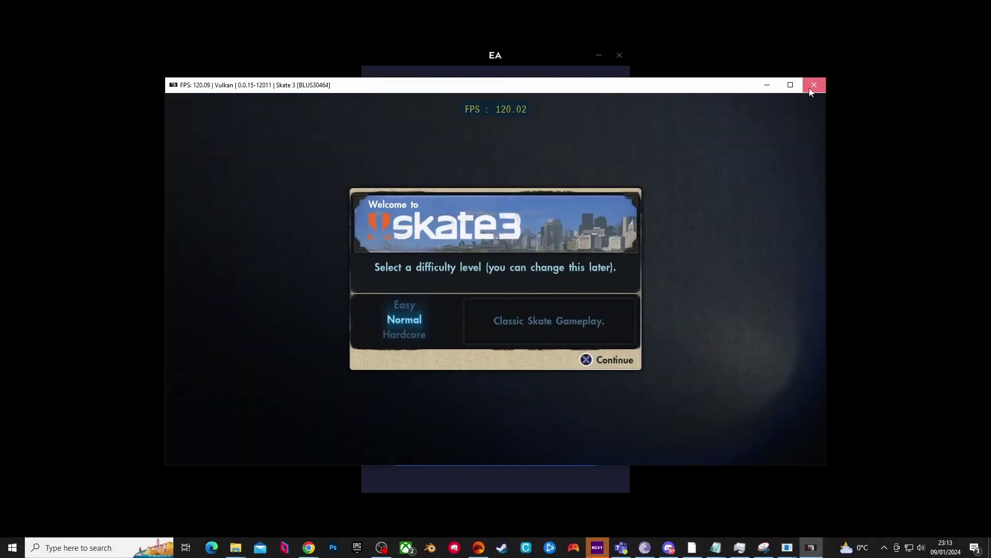
{"action": "left_click", "coordinate": [814, 85]}
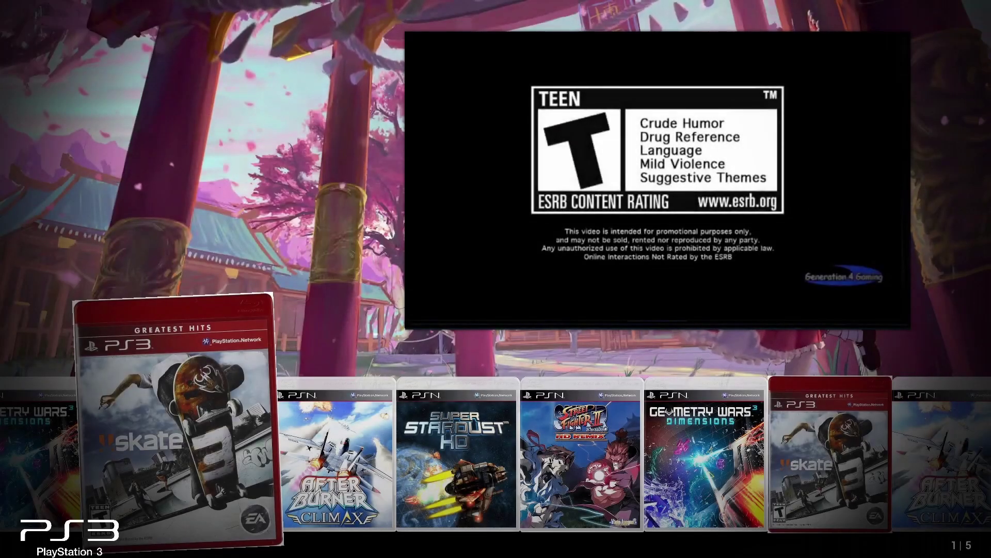
Step: Scroll the CoinOPS PS3 carousel past Skate 3 and the last PS3 game with the Right arrow
{"action": "key", "text": "Right"}
{"action": "key", "text": "Right"}
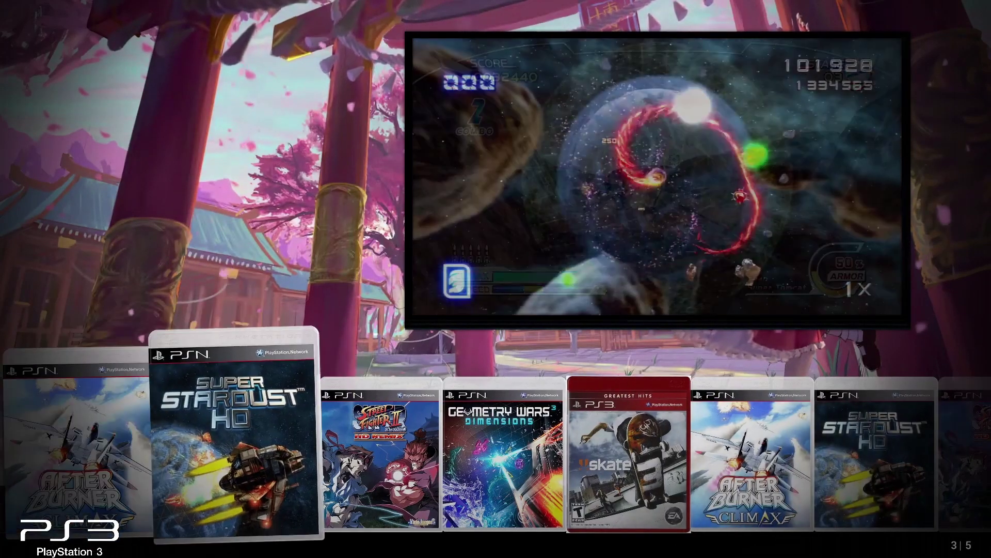
{"action": "key", "text": "Right"}
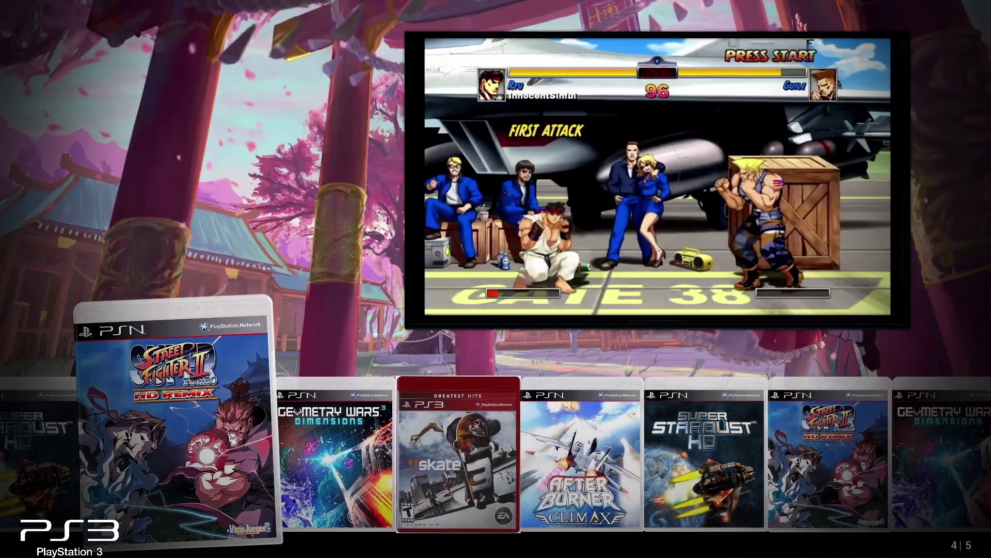
{"action": "key", "text": "Right"}
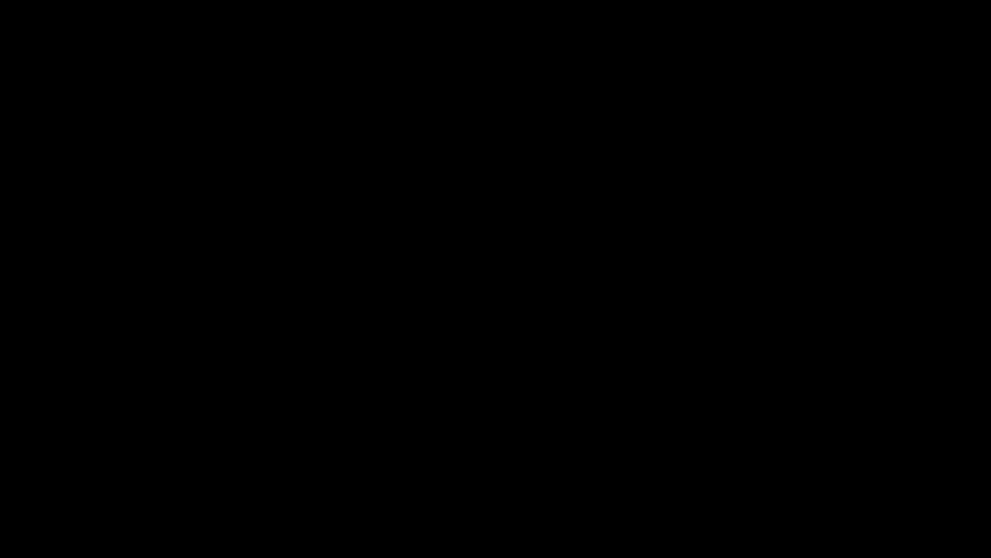